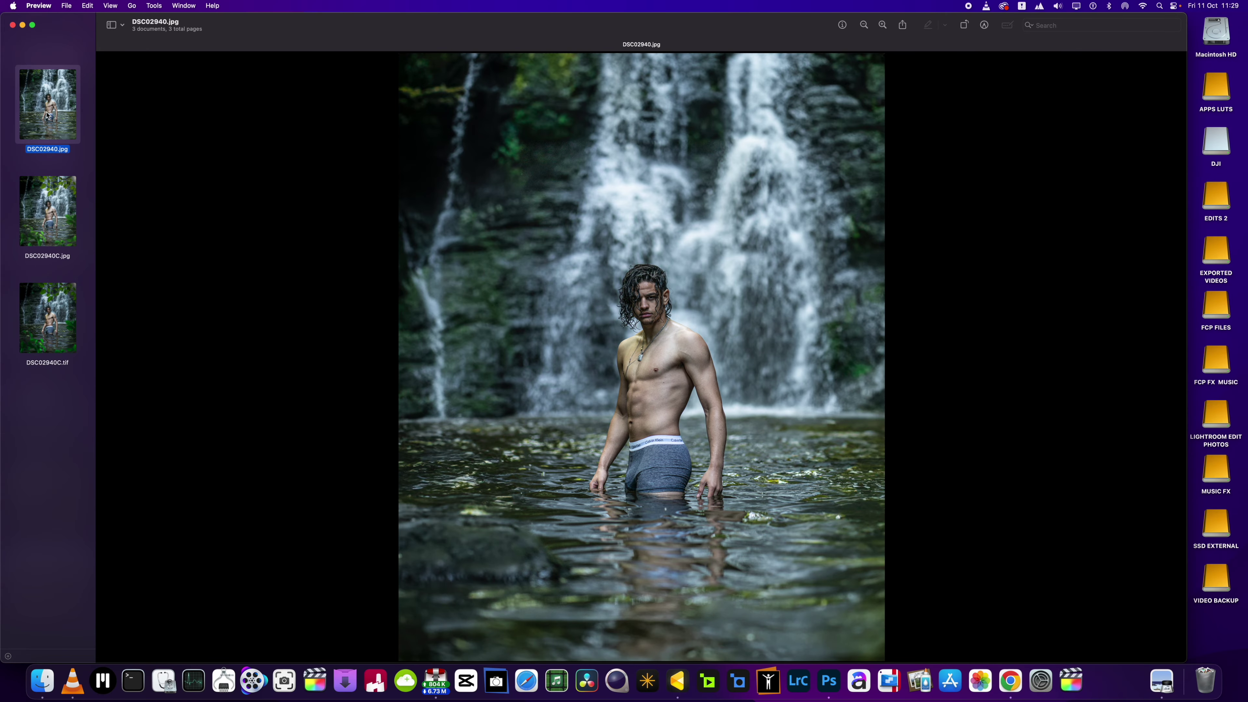
Compare DSC02940C.jpg with DSC02940C.tif in Preview, ending on the tif version.
left_click(55, 214, "super")
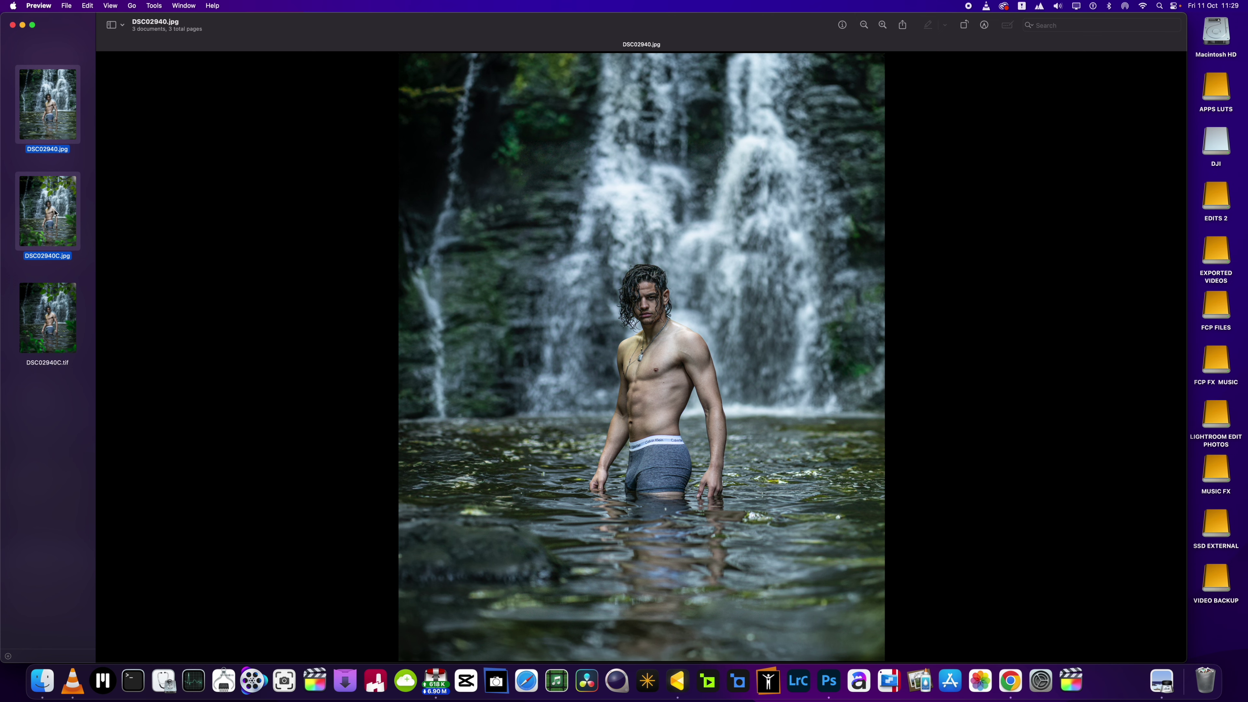
left_click(55, 213)
left_click(50, 328, "super")
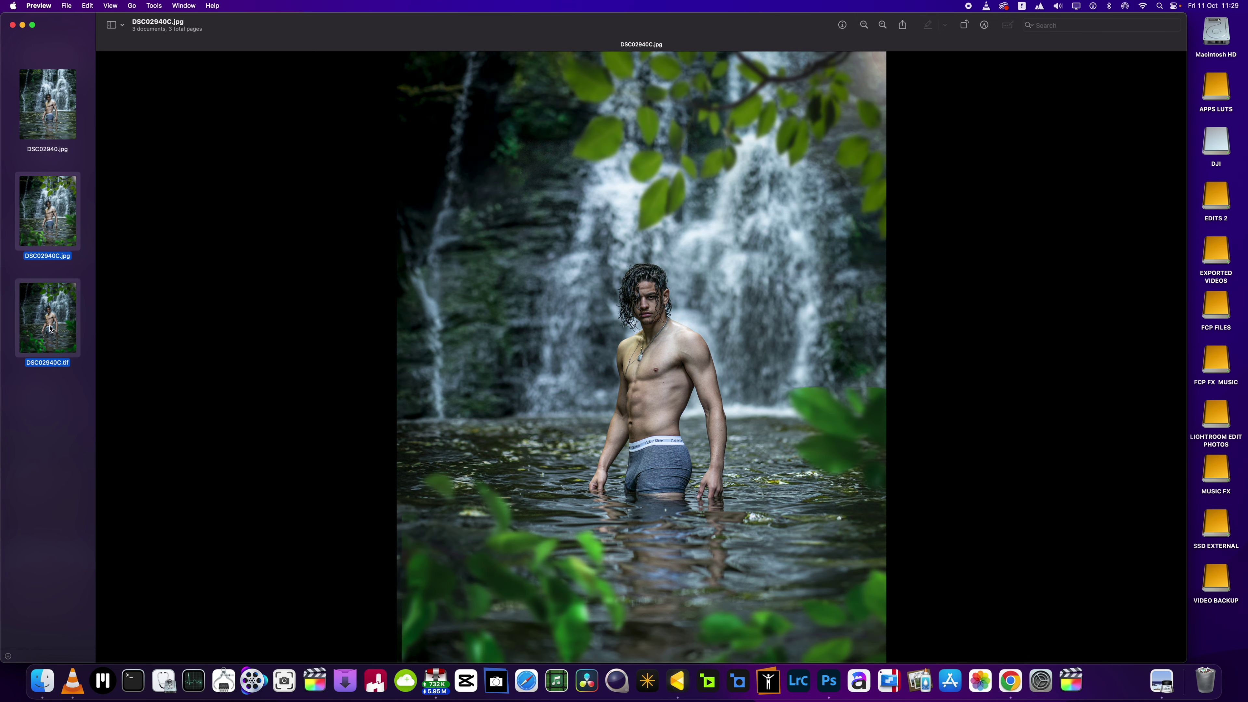
left_click(50, 328)
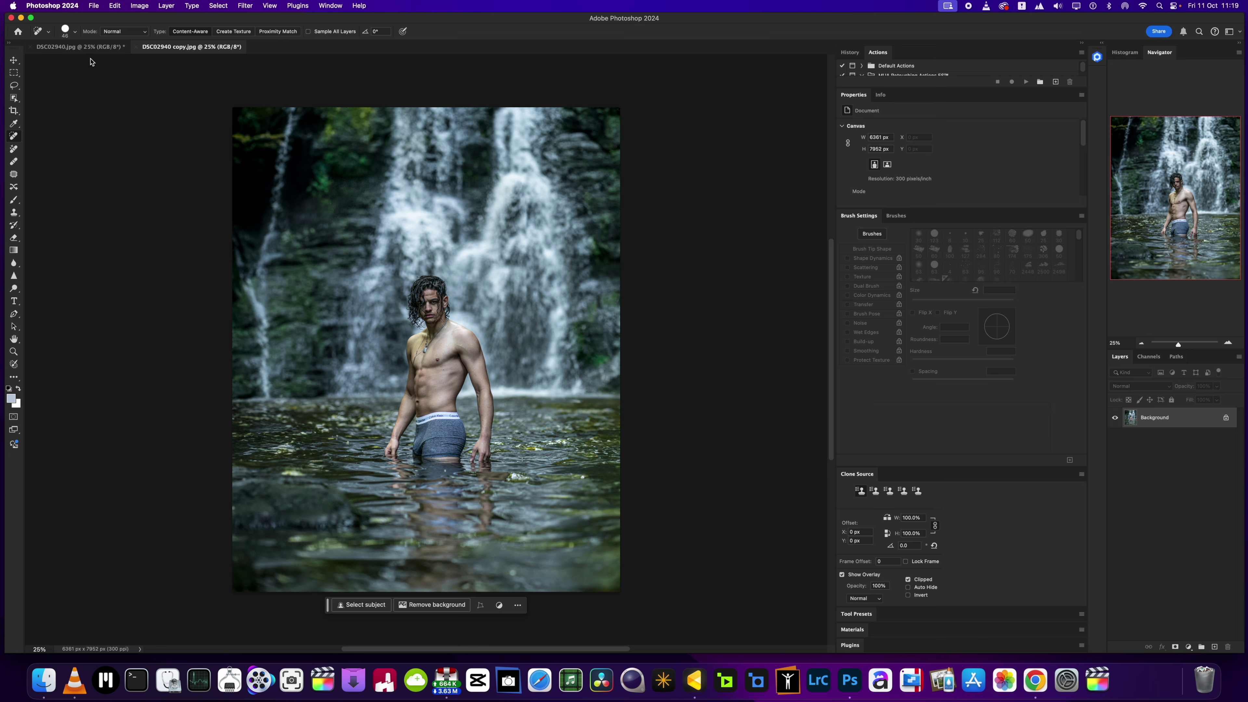
Switch Photoshop to the DSC02940.jpg document showing the green leaf overlays.
left_click(92, 47)
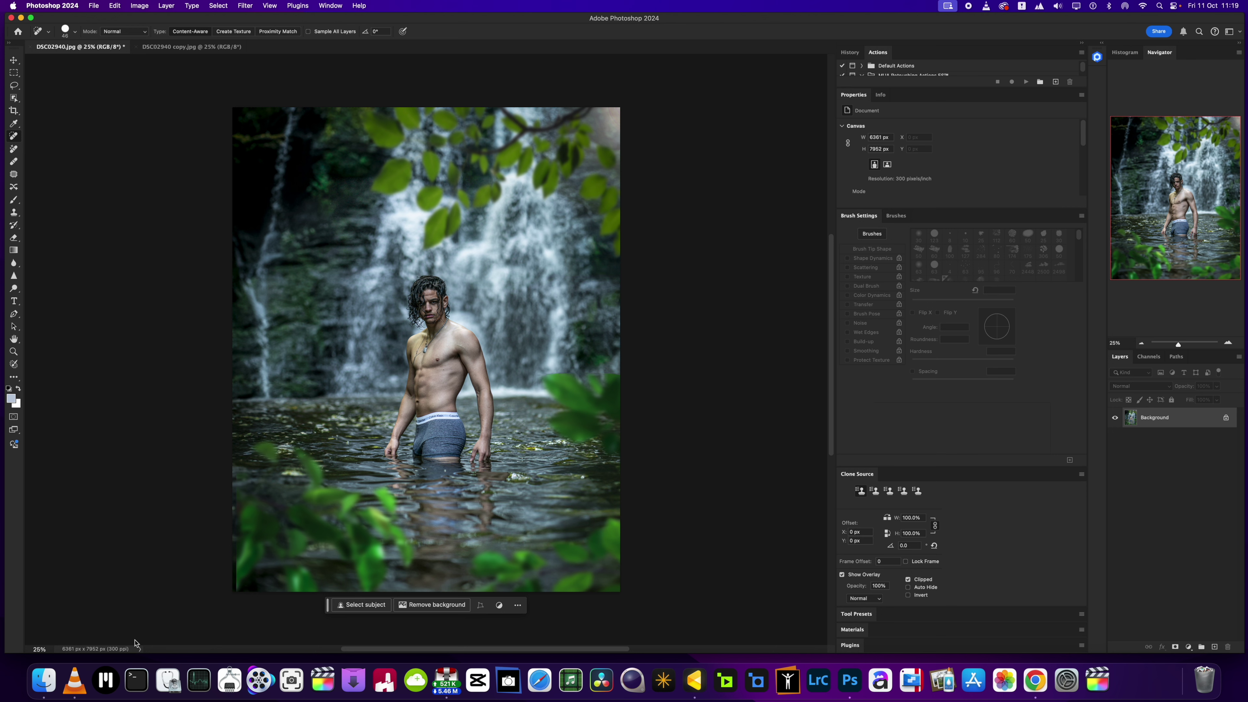
left_click(35, 686)
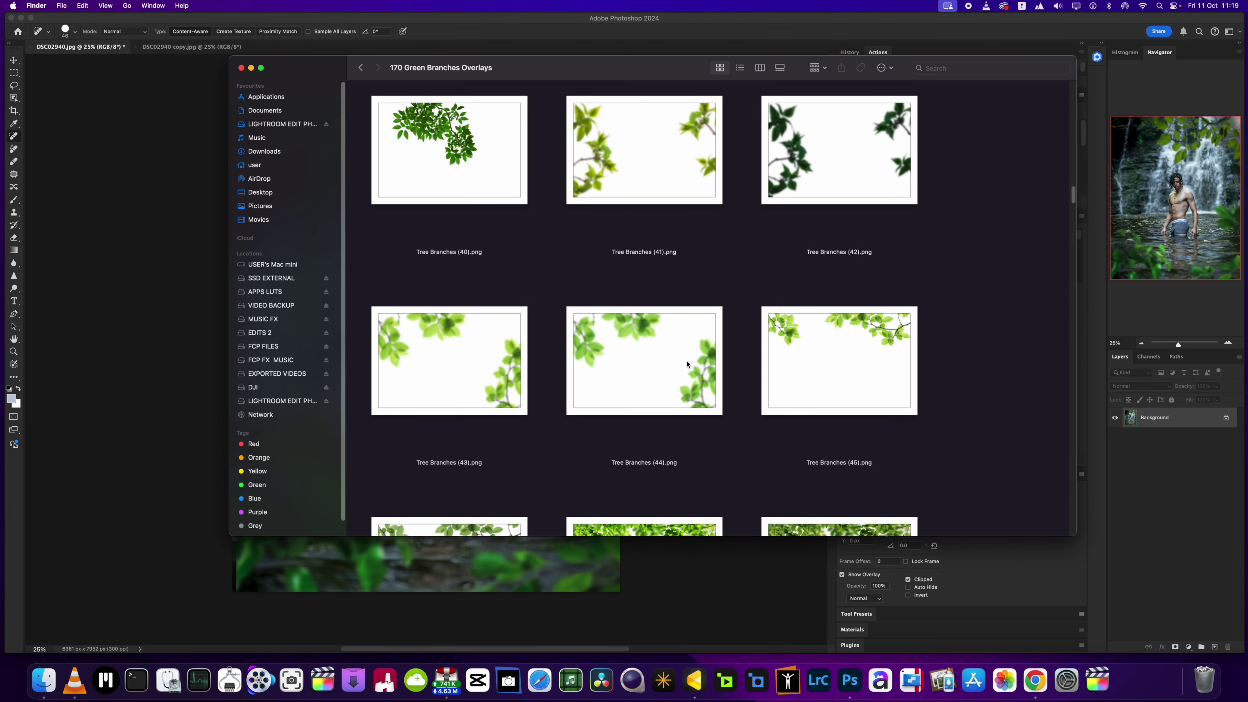
left_click(251, 67)
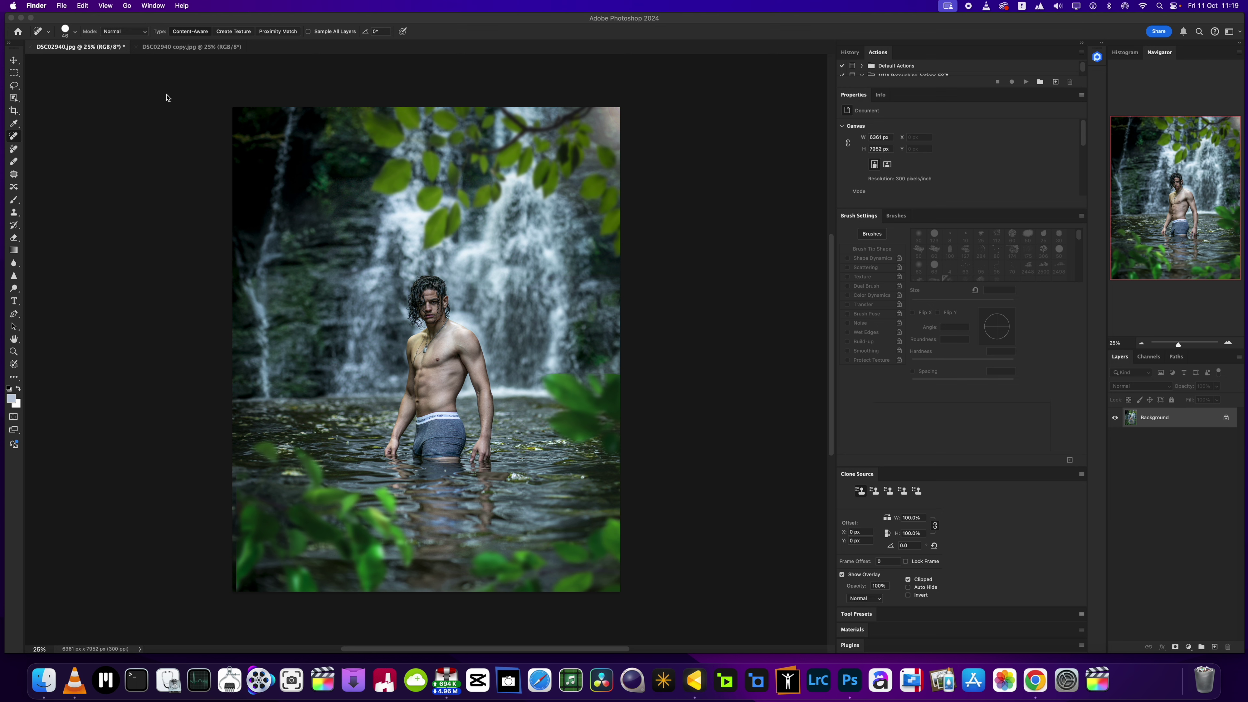
Bring Evoto forward with DSC02940C.jpg loaded for retouching.
left_click(699, 680)
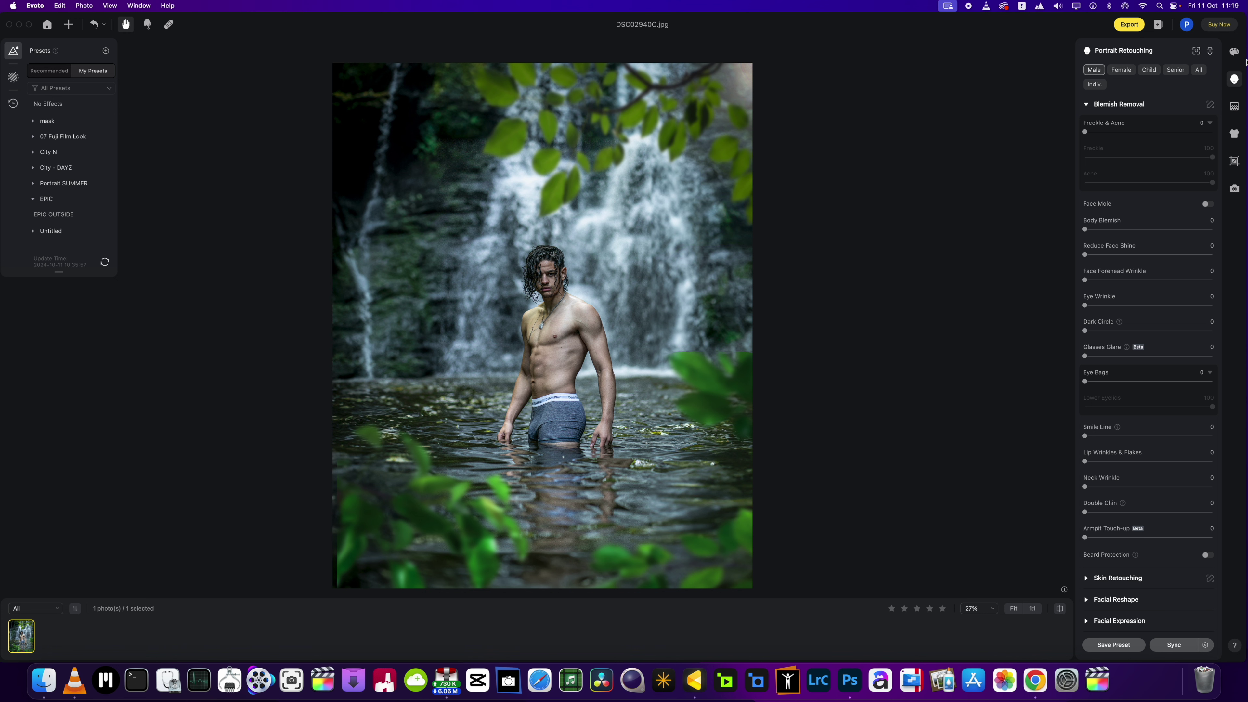
Darken only the background with a local Exposure of -0.9.
left_click(1236, 53)
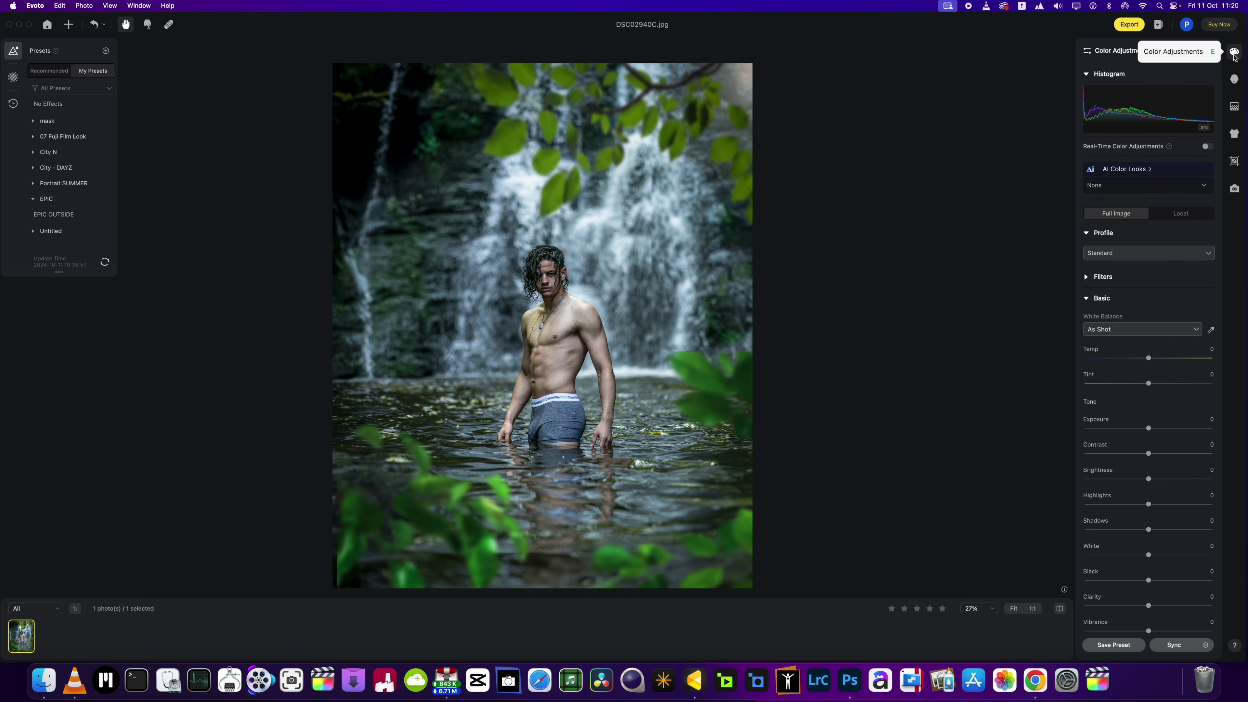
left_click(1164, 216)
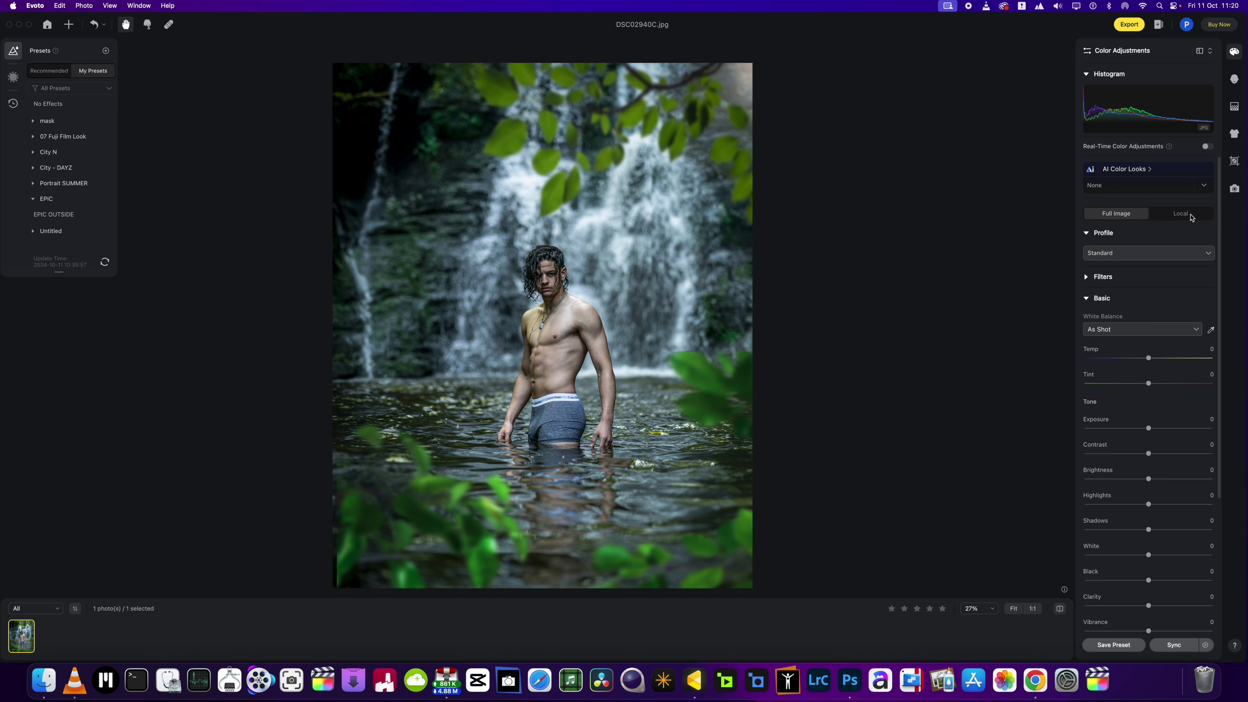
left_click(1135, 231)
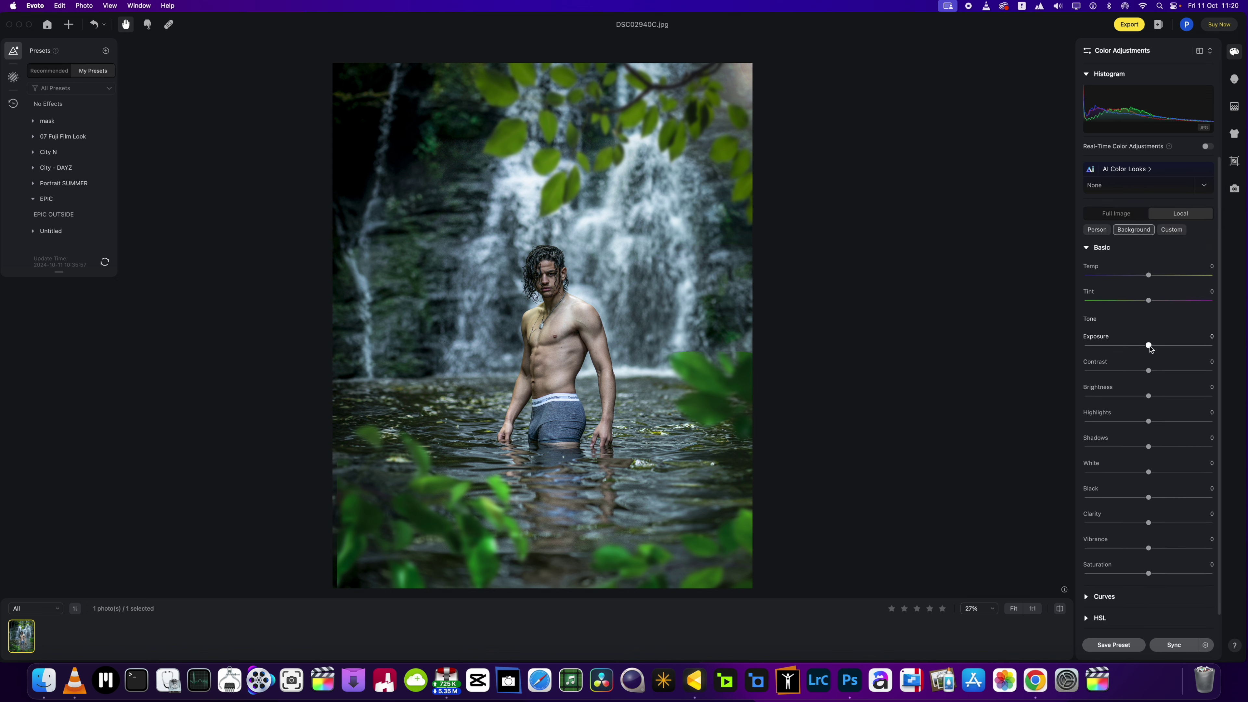
left_click_drag(1150, 349, 1137, 352)
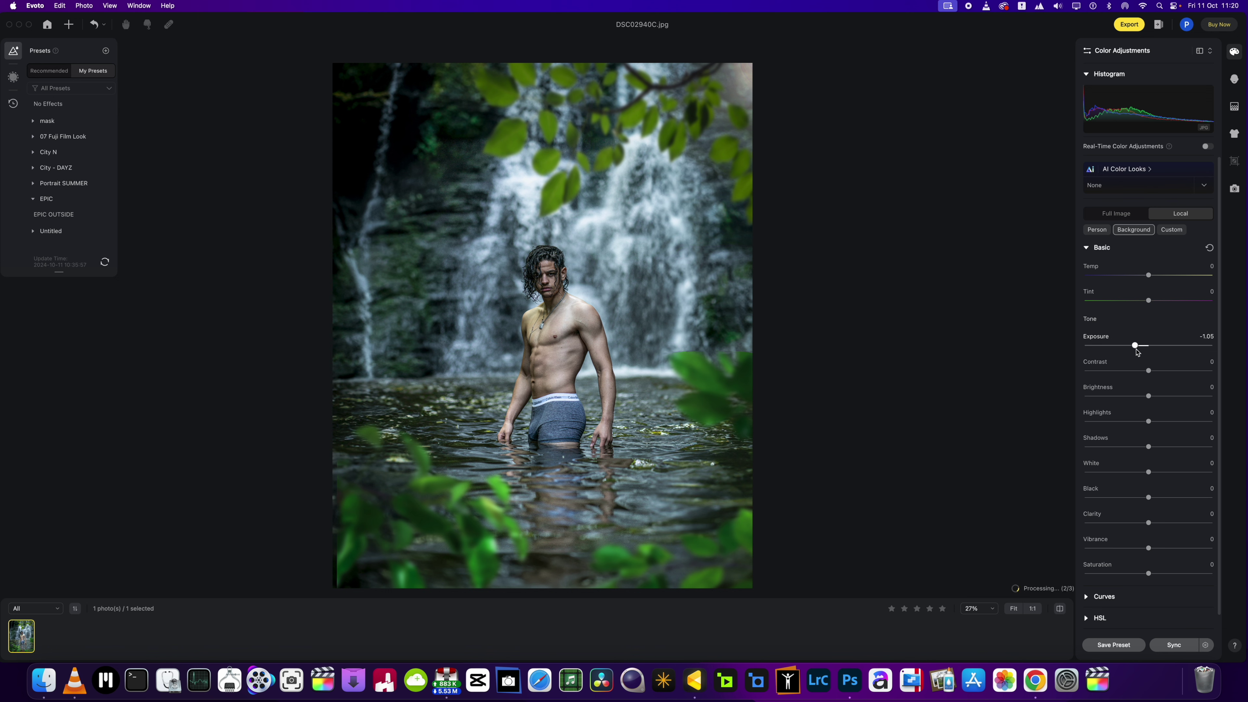
left_click_drag(1137, 348, 1139, 348)
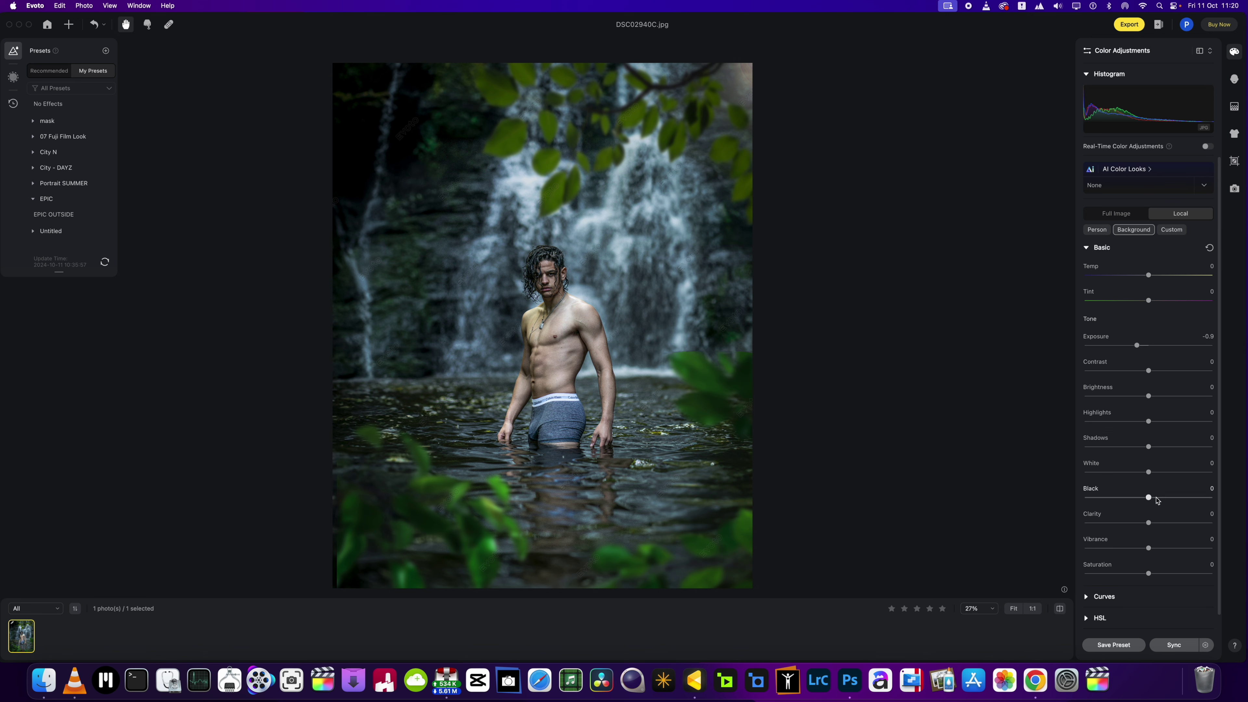
In HSL, shift Green hue to 22 and raise Green saturation to 31.
scroll(1148, 480, "down", 1)
left_click(1086, 601)
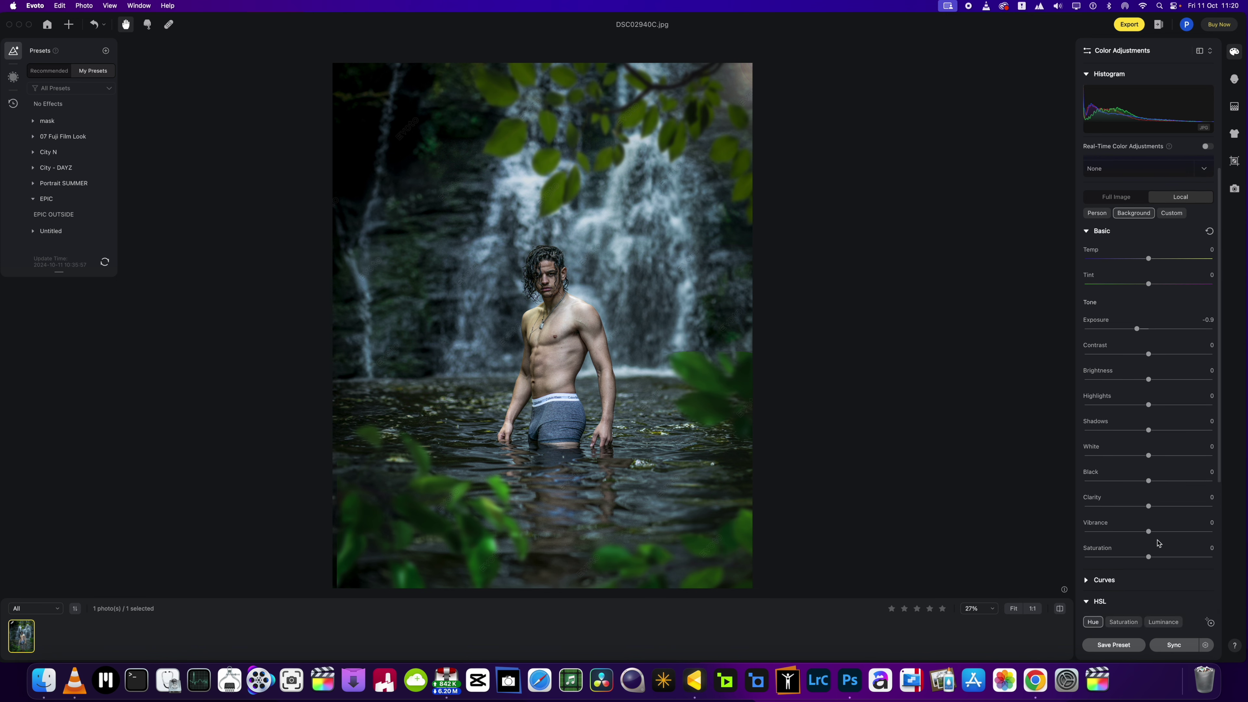
scroll(1150, 541, "down", 6)
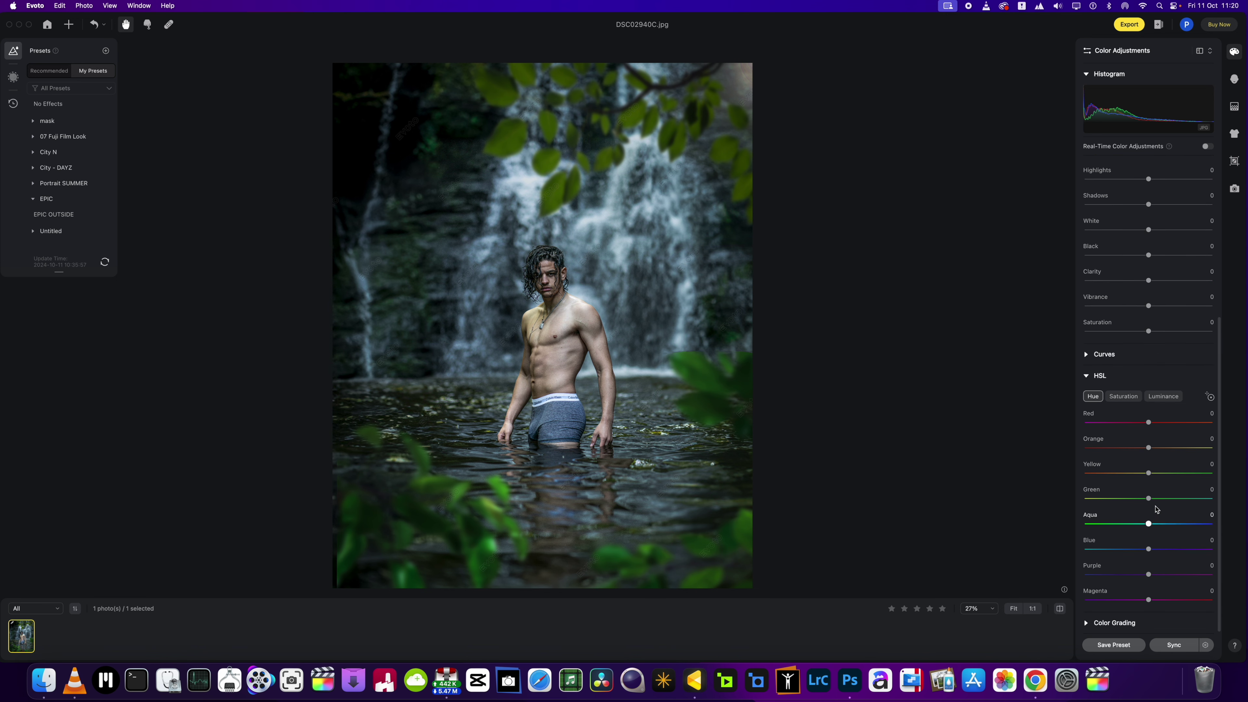
left_click_drag(1149, 499, 1165, 502)
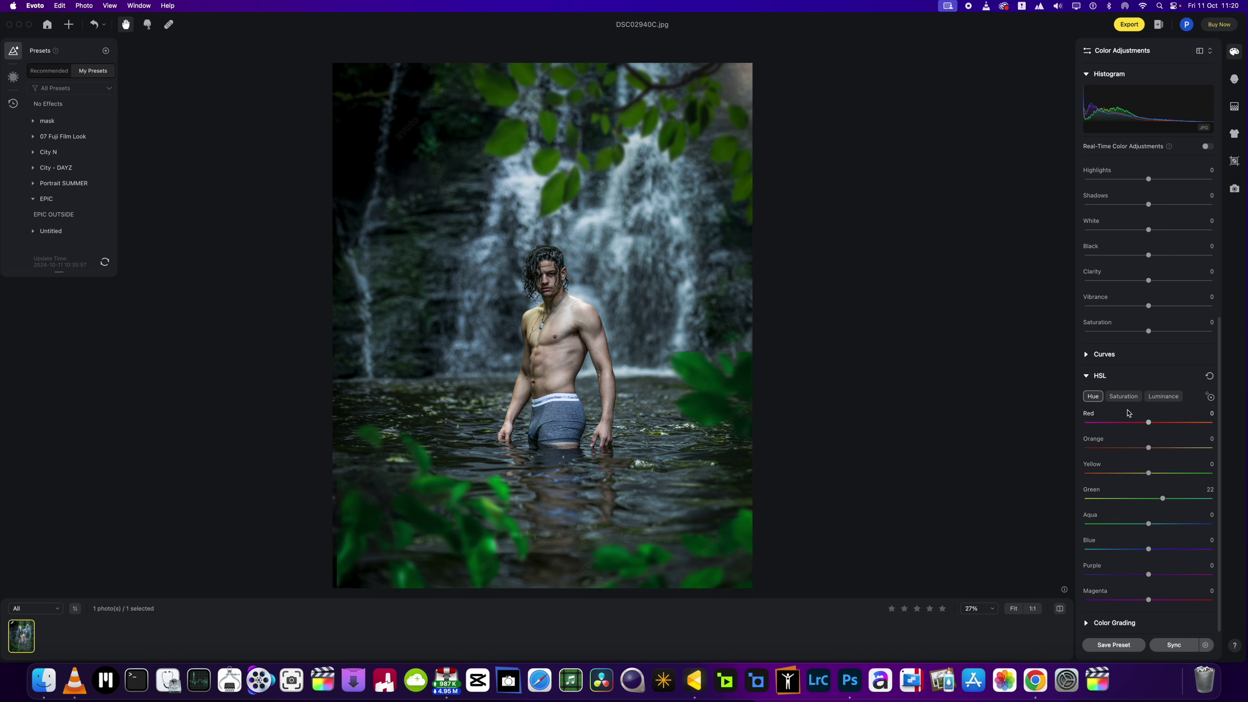
left_click(1124, 396)
left_click_drag(1148, 499, 1169, 500)
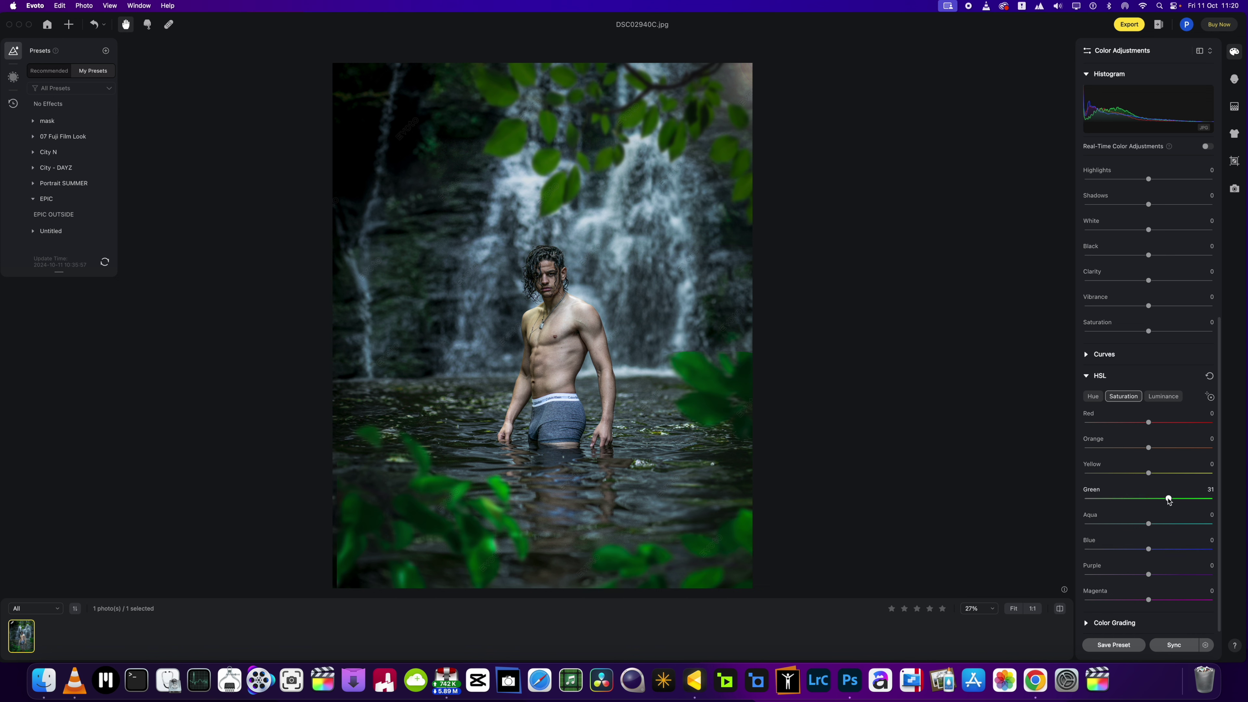
scroll(1207, 203, "up", 5)
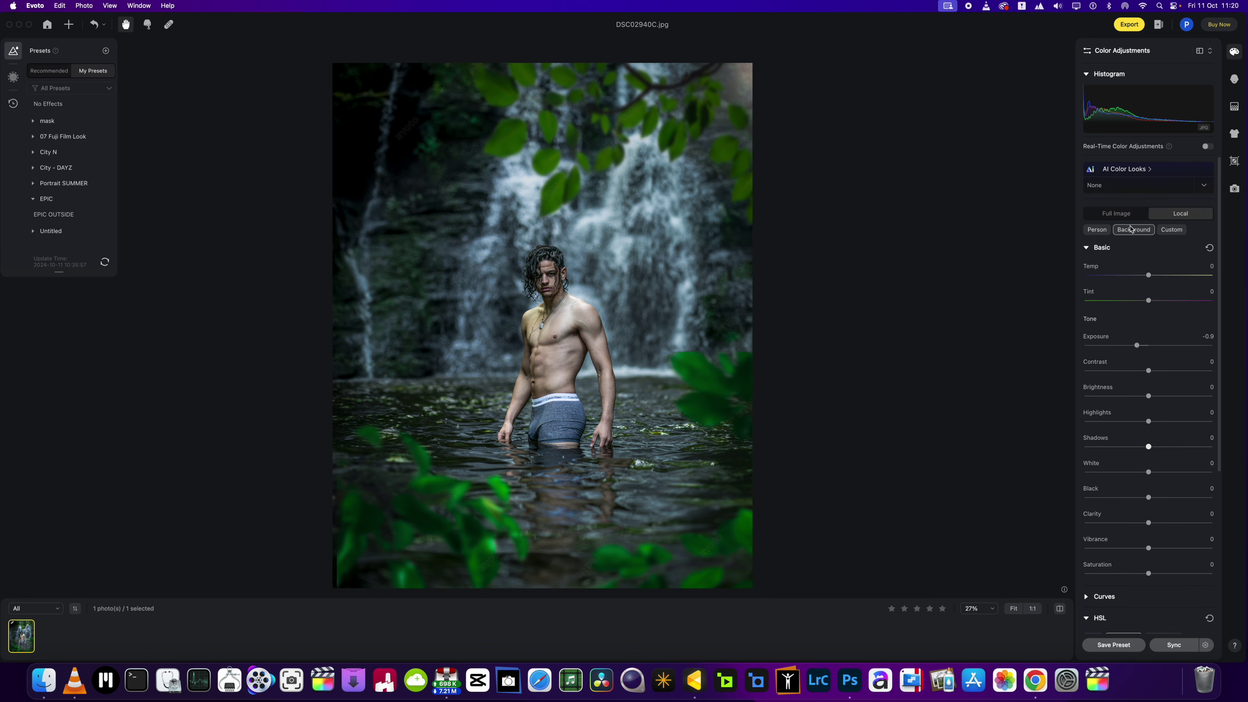
Target the person with local adjustments and raise its Contrast to 17.
left_click(1100, 231)
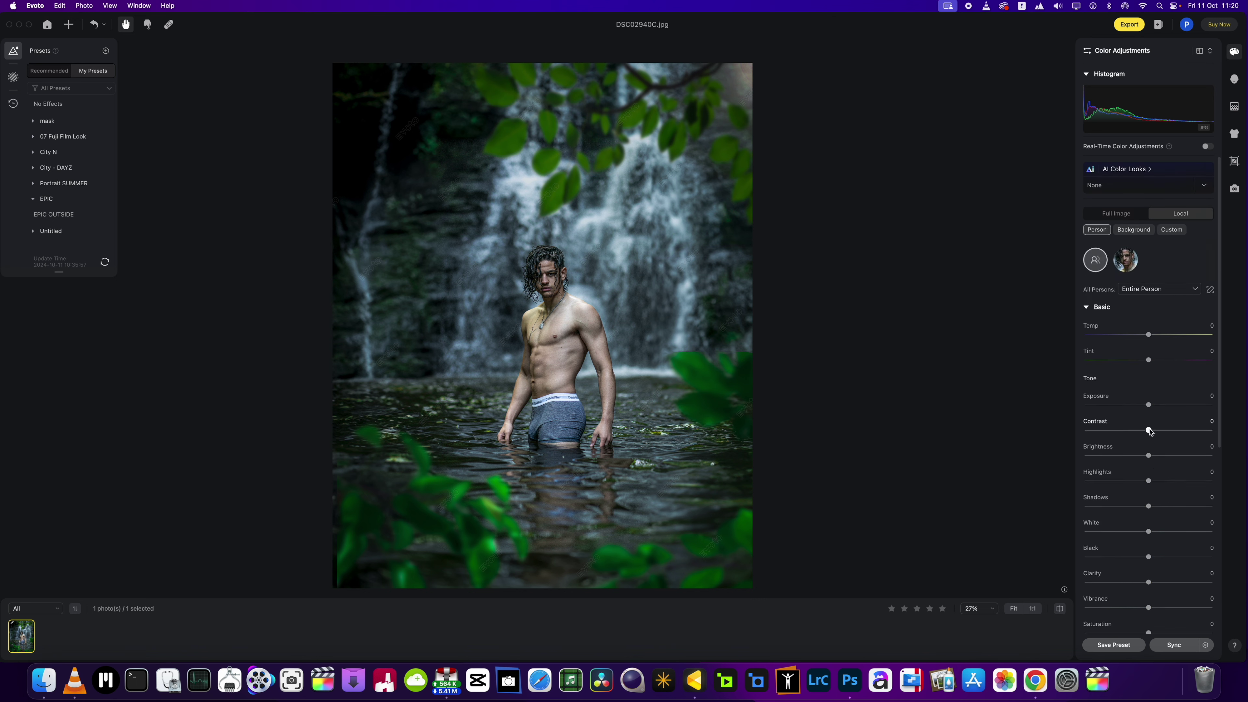
left_click_drag(1149, 430, 1155, 431)
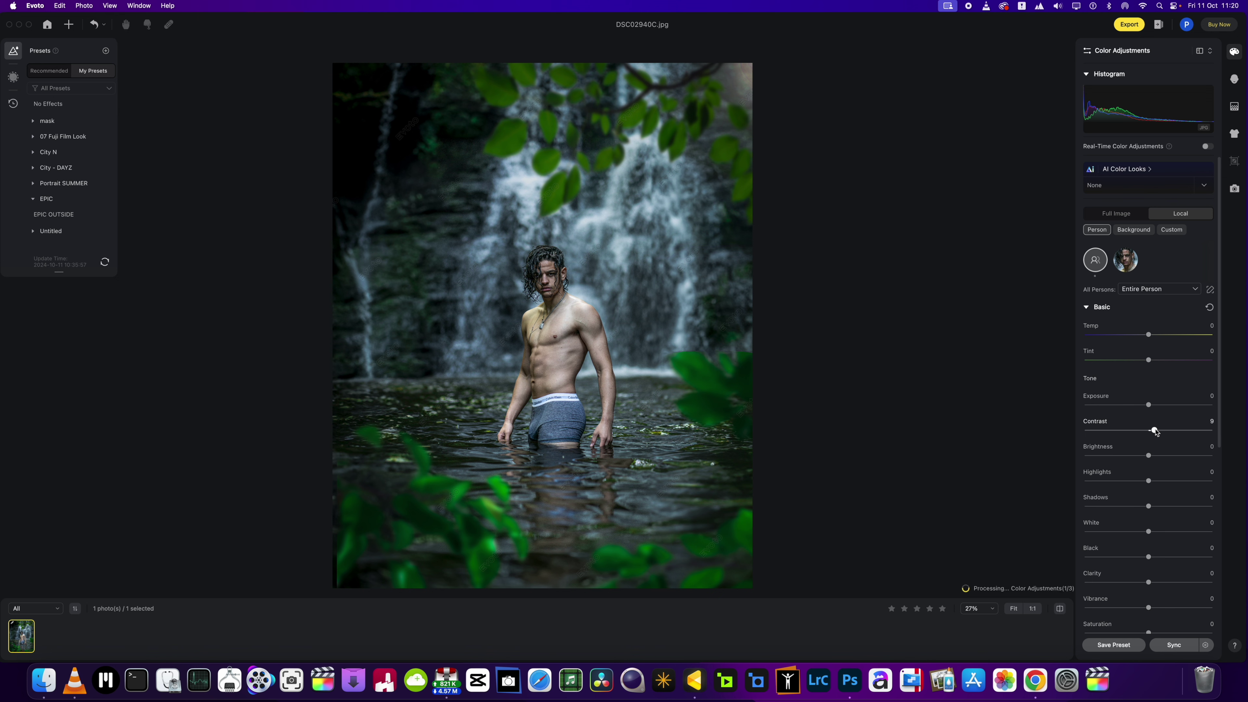
left_click_drag(1155, 431, 1160, 431)
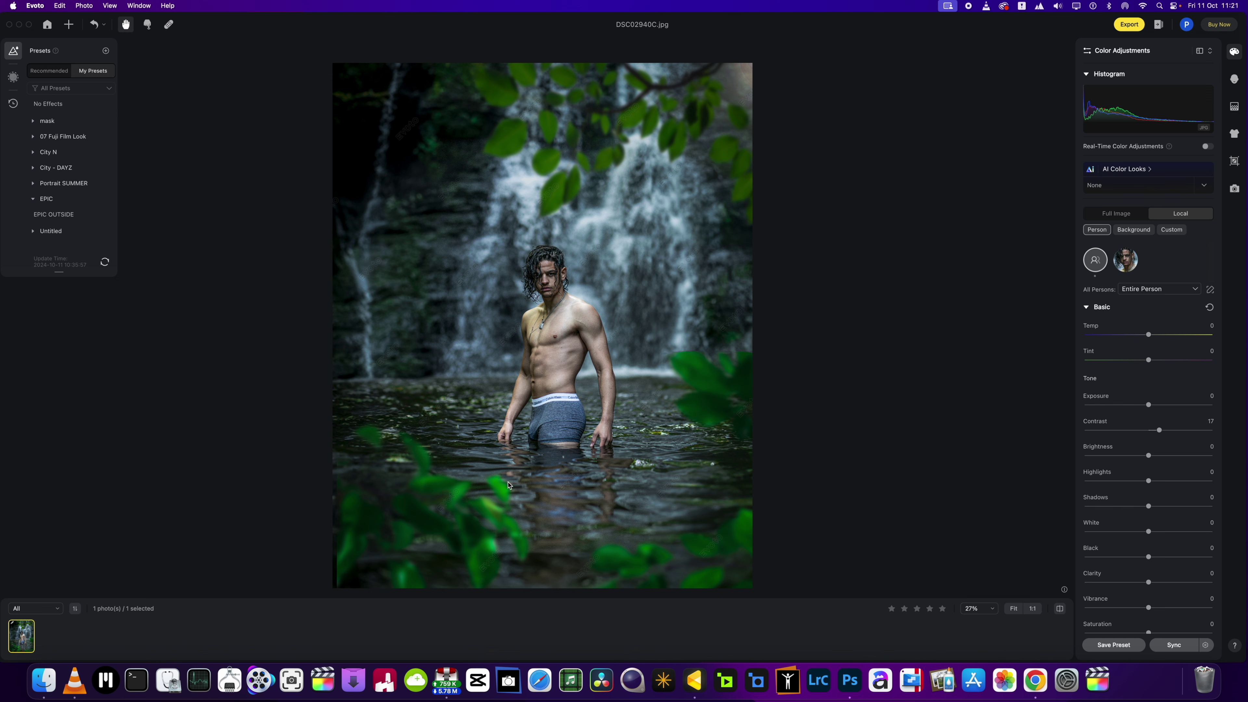
Reduce eye bags, set Dark Circle 65, Eye Wrinkle 62 and Face Forehead Wrinkle 100.
left_click(1235, 80)
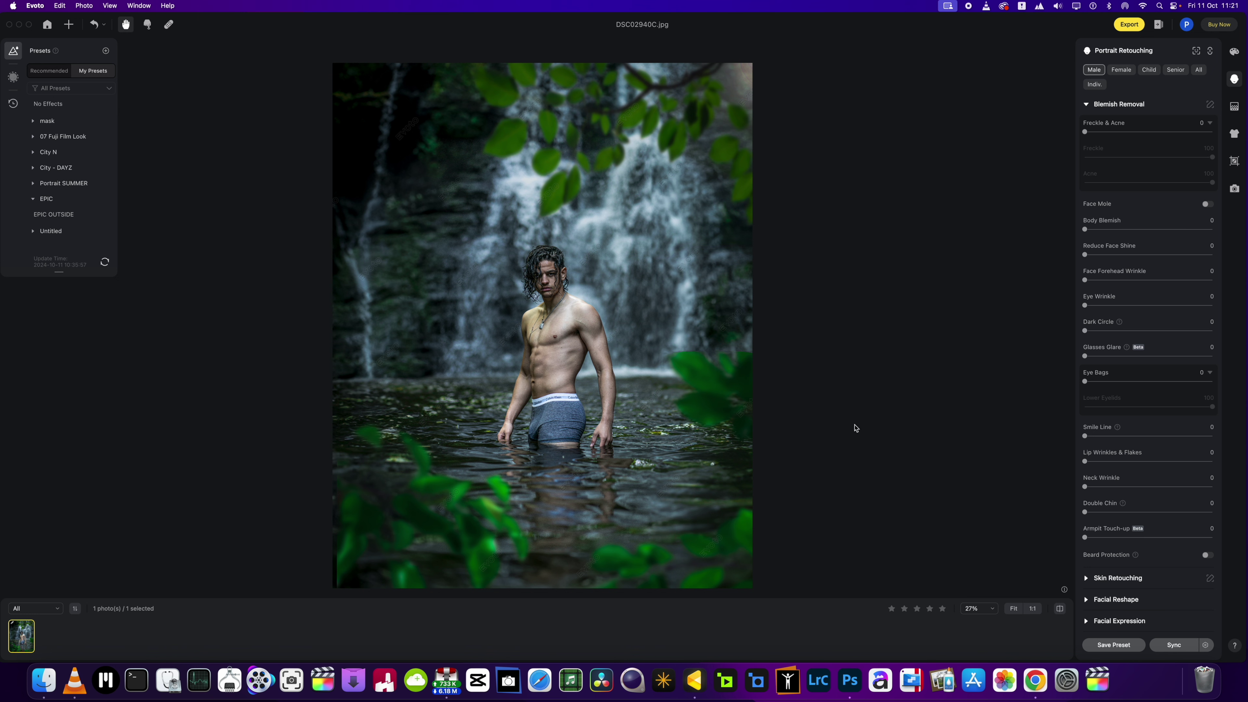
scroll(541, 321, "up", 3)
scroll(546, 331, "down", 2)
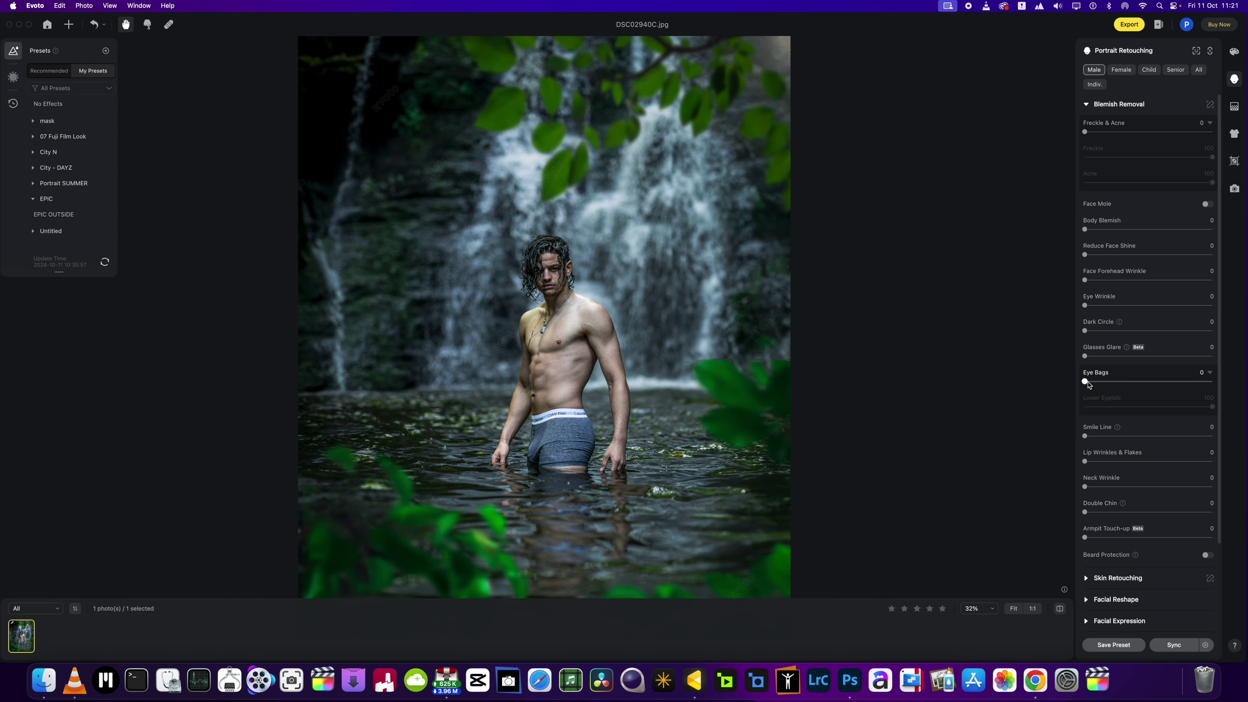
left_click_drag(1085, 382, 1175, 392)
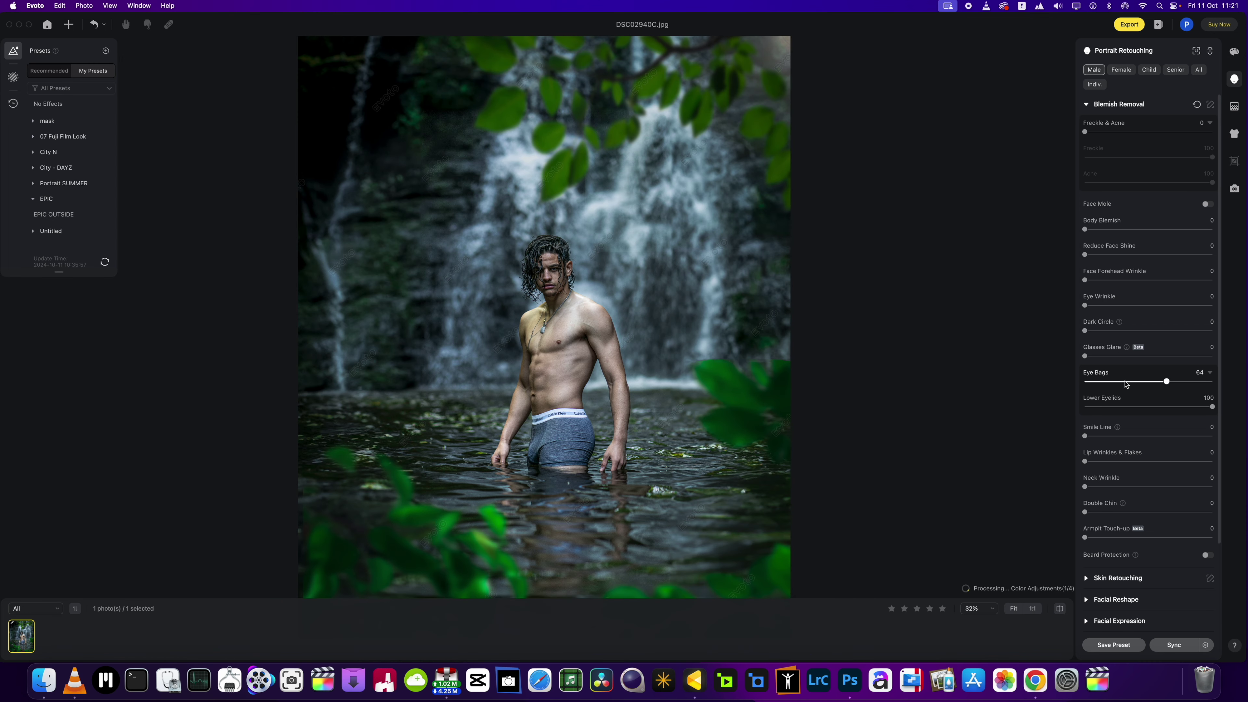
left_click_drag(1085, 330, 1168, 330)
left_click_drag(1086, 306, 1164, 306)
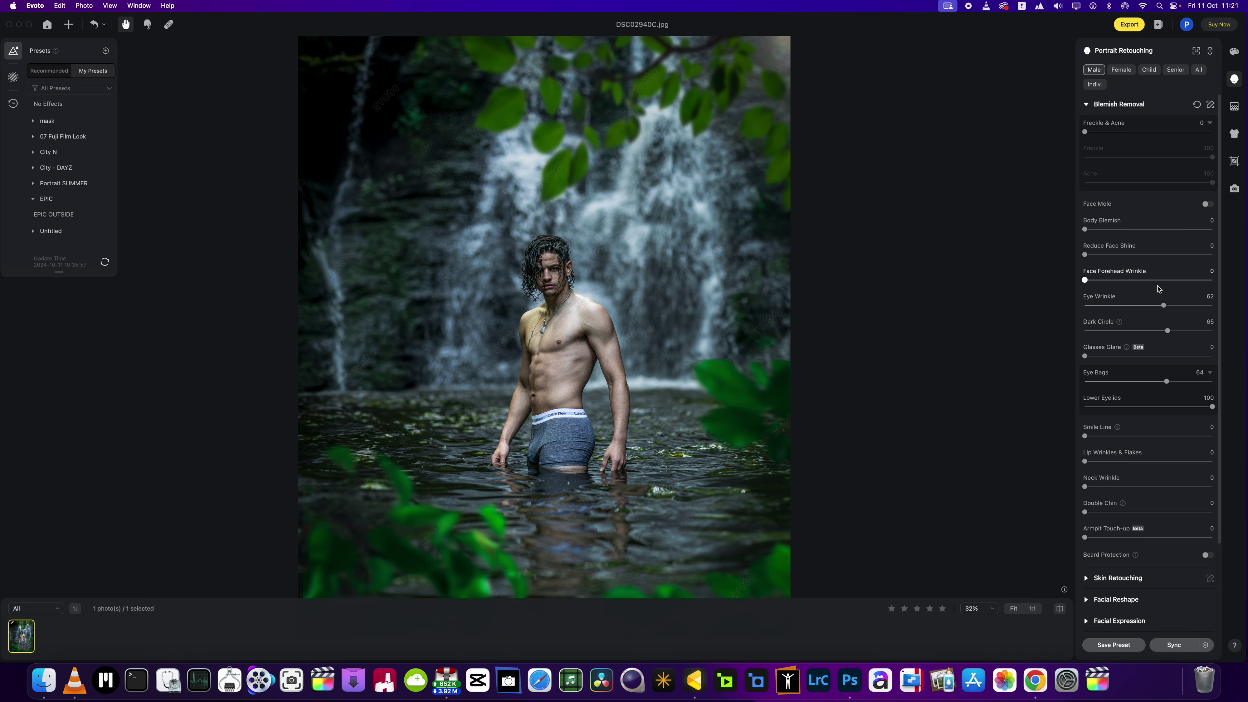
left_click_drag(1085, 280, 1213, 281)
Set Body Blemish to 56 and Freckle & Acne to 53.
scroll(521, 269, "up", 3)
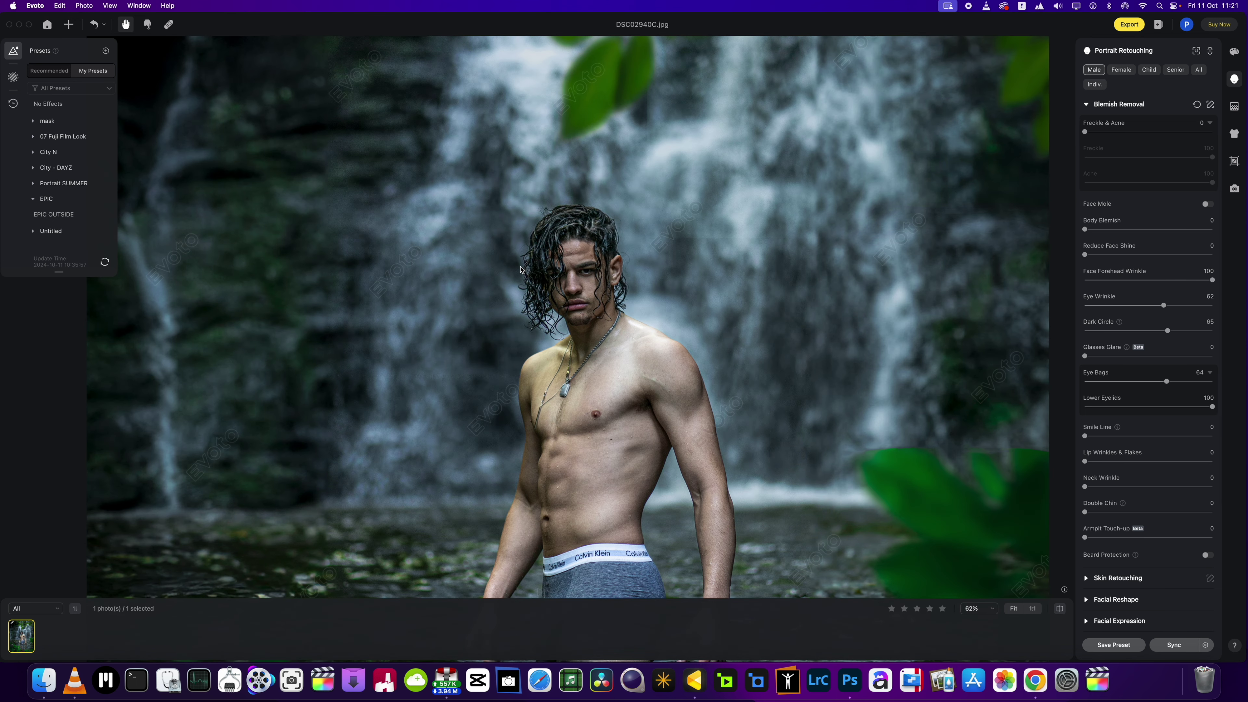
scroll(565, 278, "down", 3)
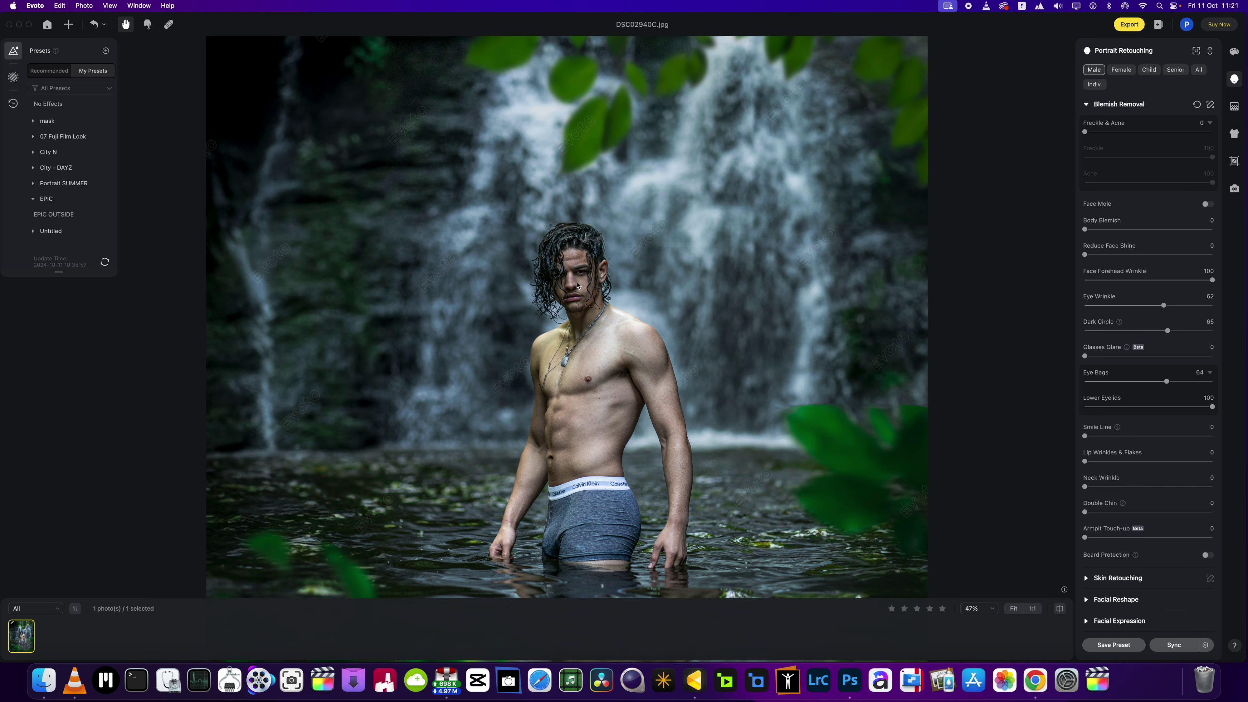
scroll(562, 292, "down", 2)
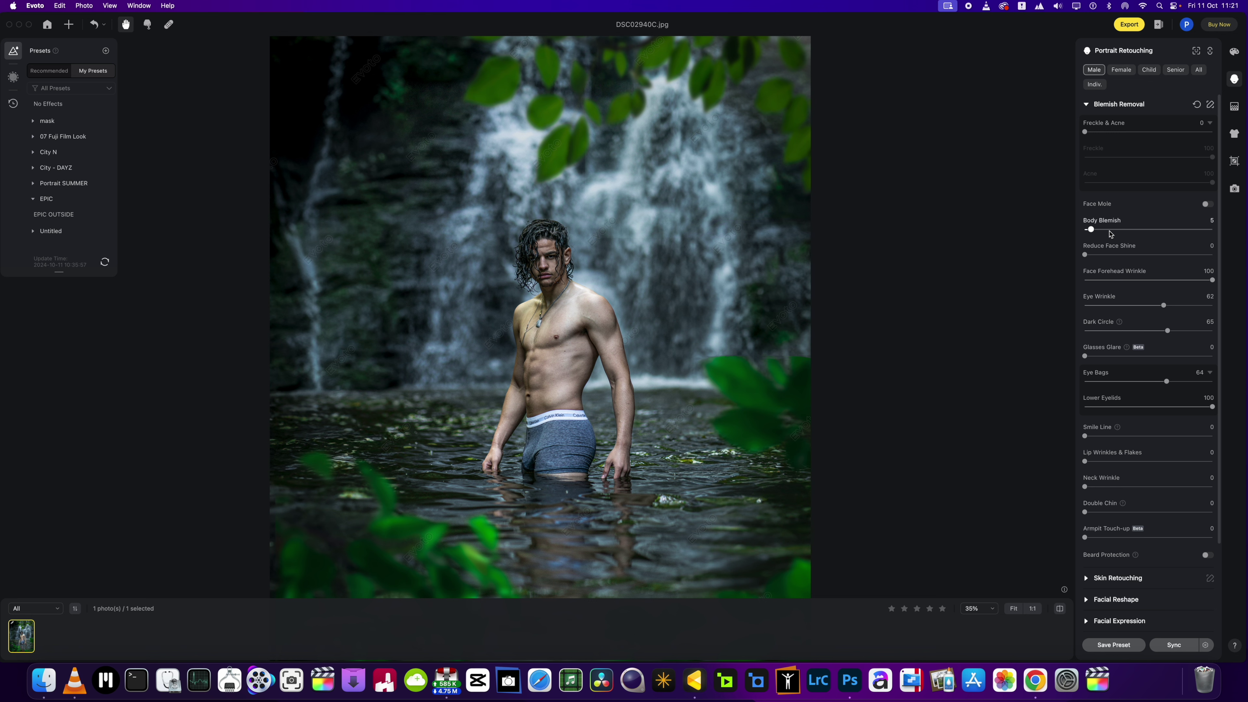
left_click_drag(1110, 234, 1156, 232)
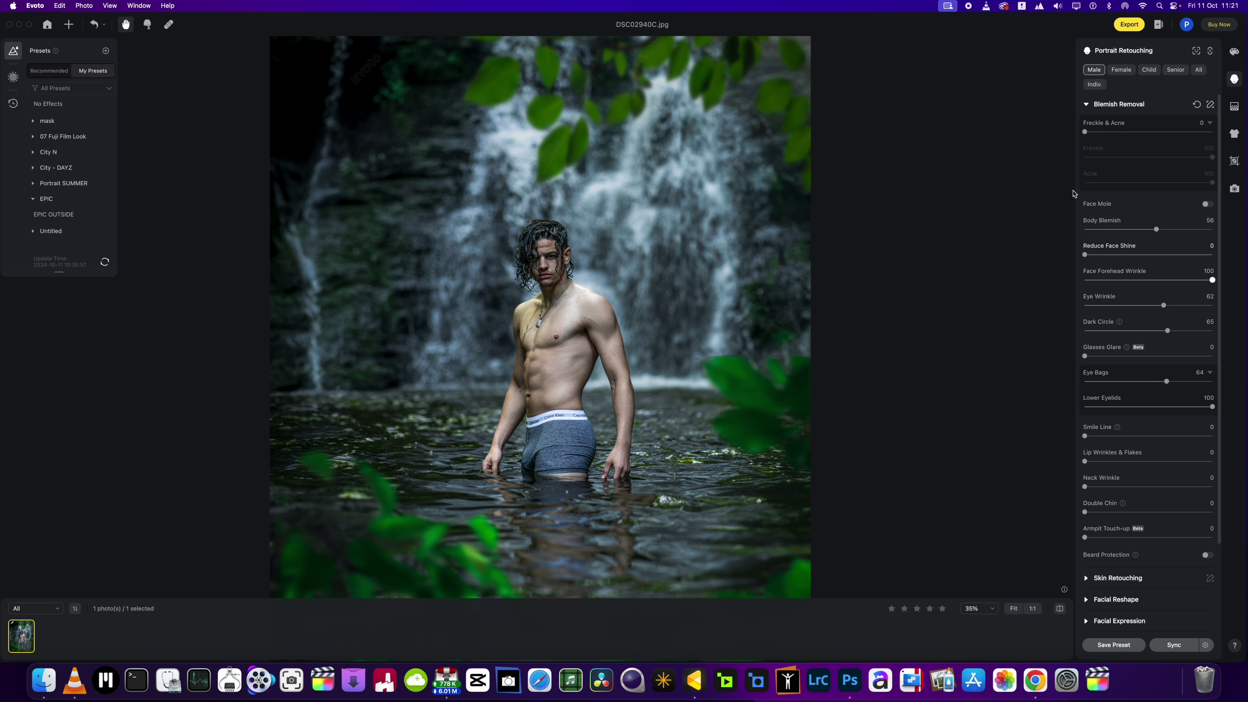
left_click_drag(1086, 132, 1155, 141)
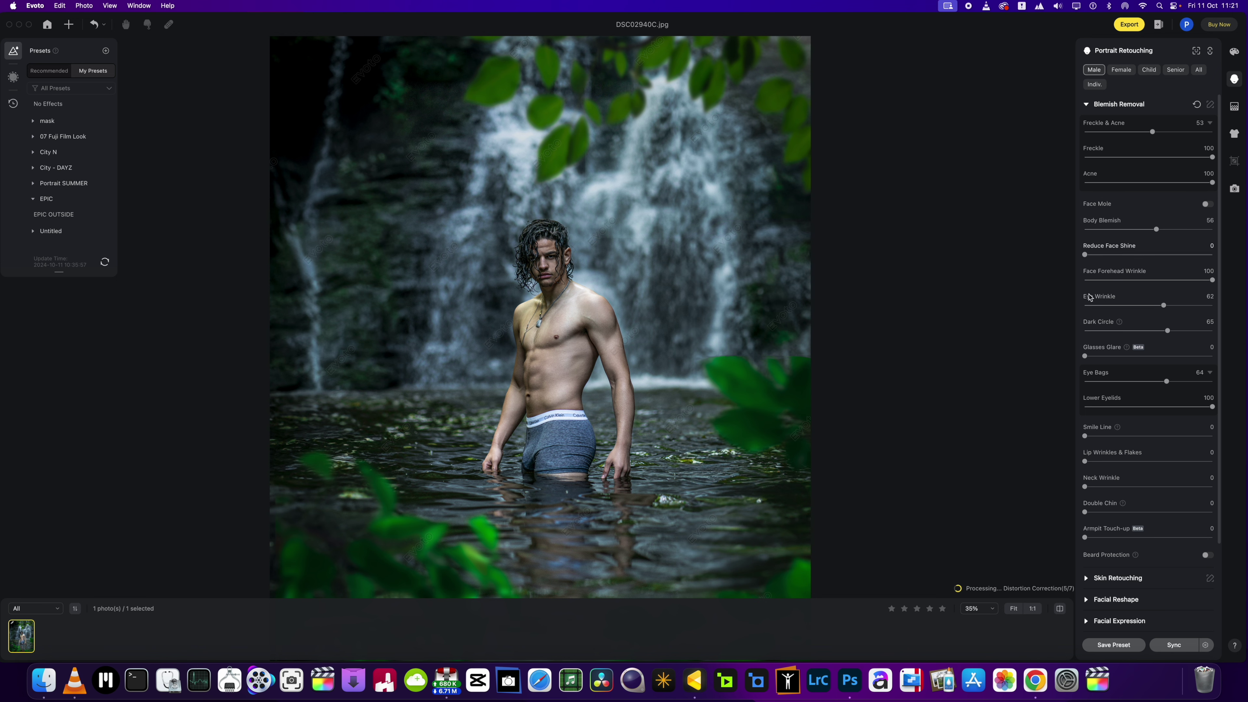
Set Even with Dodge & Burn to 24 and apply the Satin skin texture.
scroll(1134, 461, "down", 4)
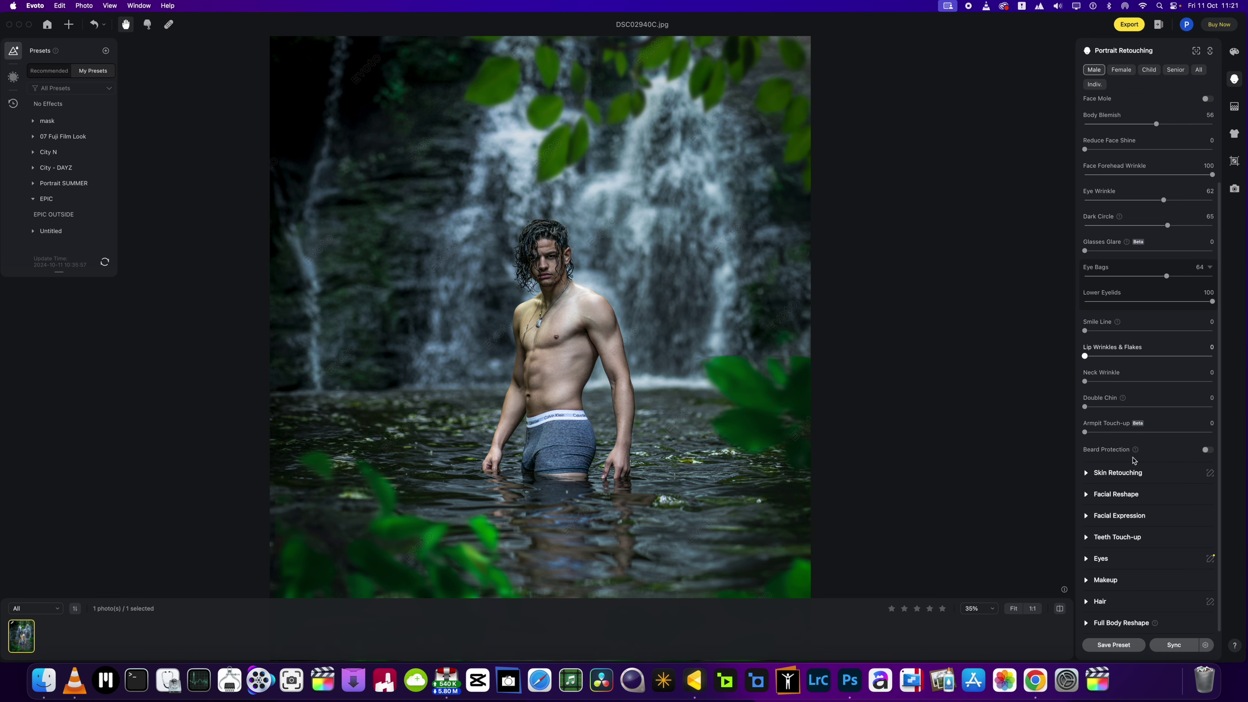
left_click(1086, 473)
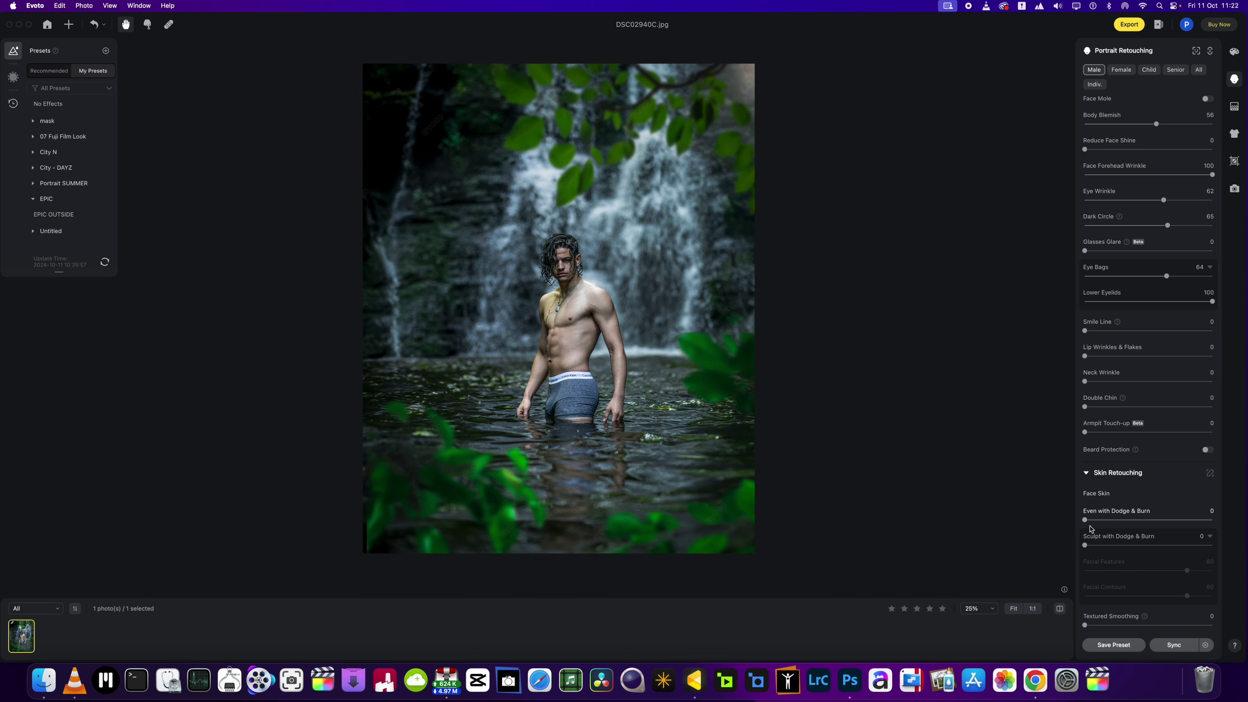
left_click_drag(1085, 521, 1120, 523)
scroll(1146, 501, "down", 4)
scroll(1167, 481, "down", 8)
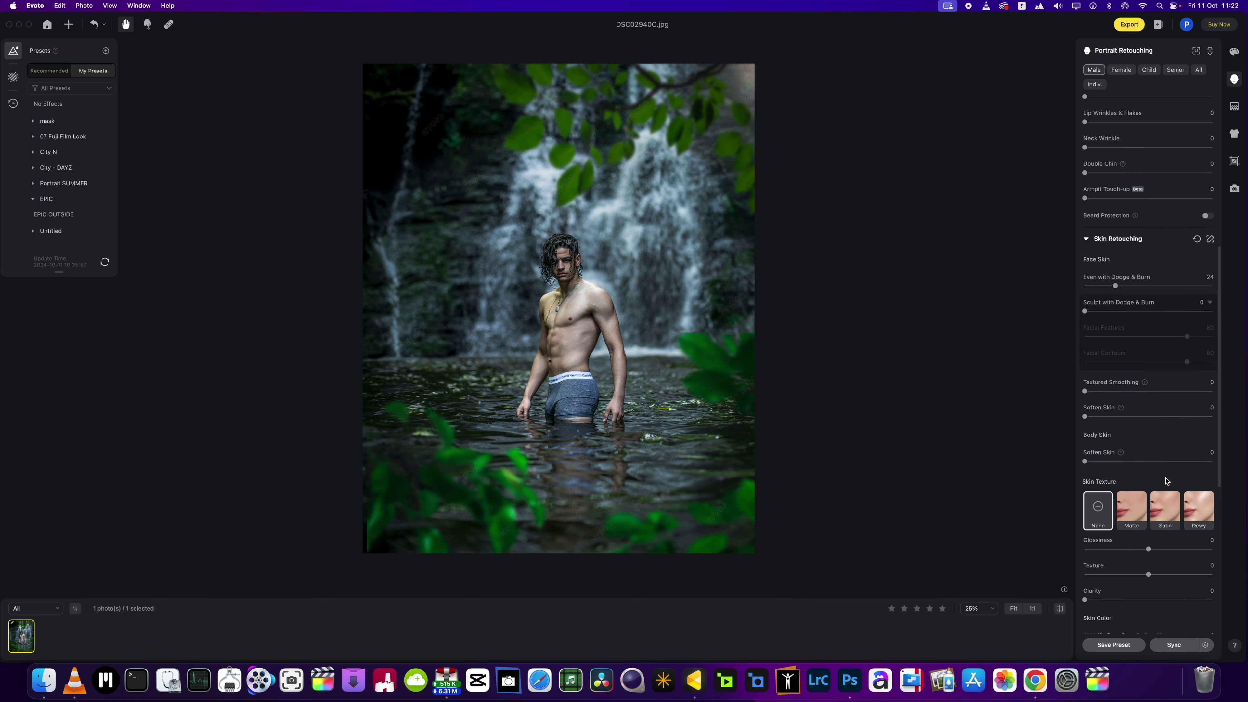
scroll(1167, 482, "down", 3)
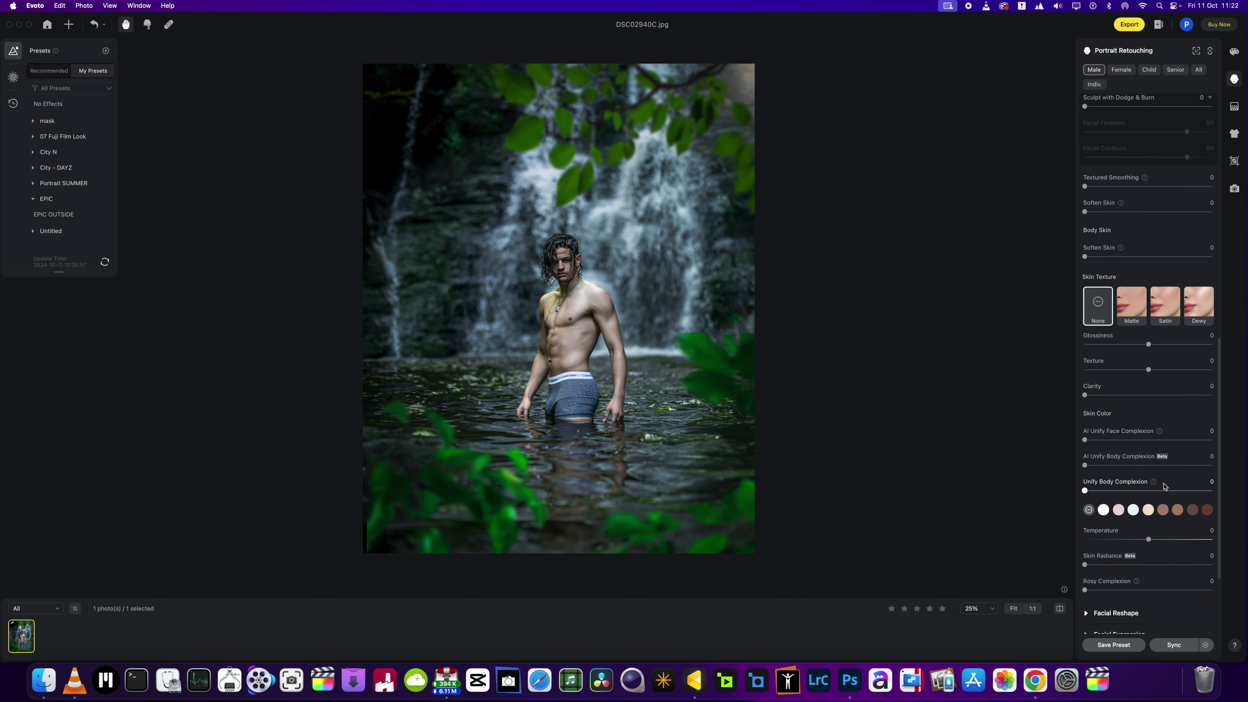
left_click(1164, 315)
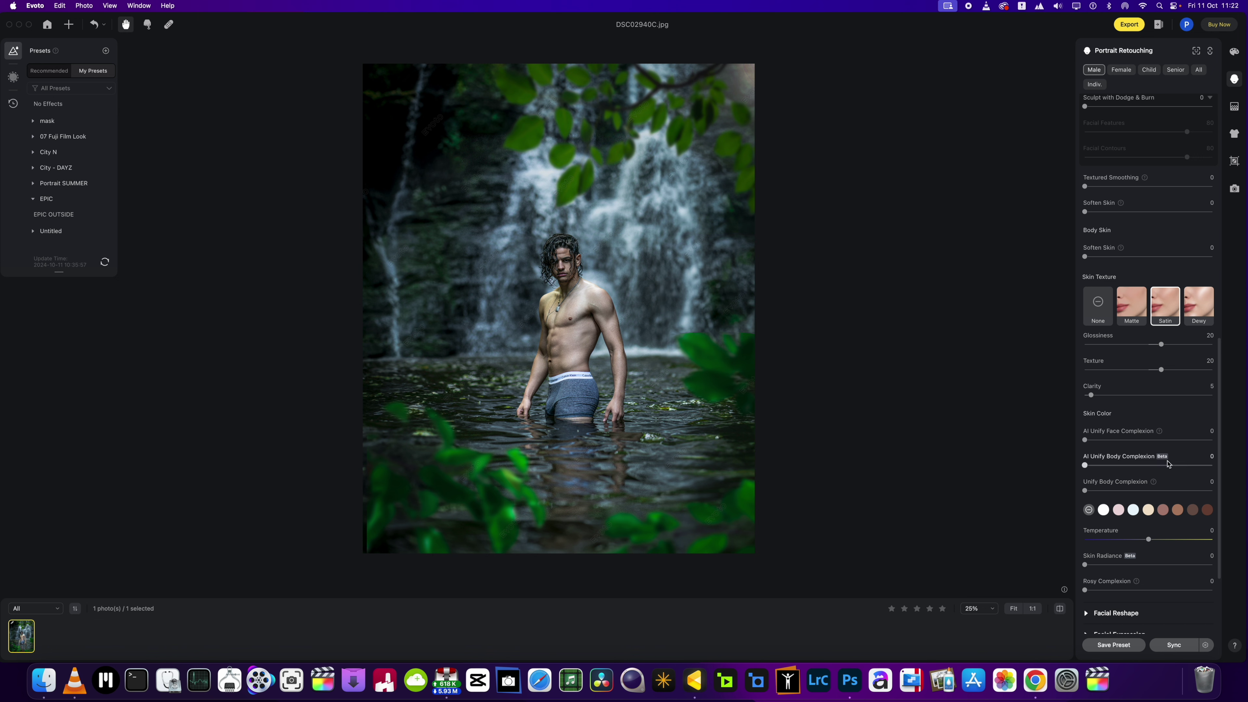
Apply the brownish Skin Color swatch to the man's skin at Amount 50.
left_click(1163, 510)
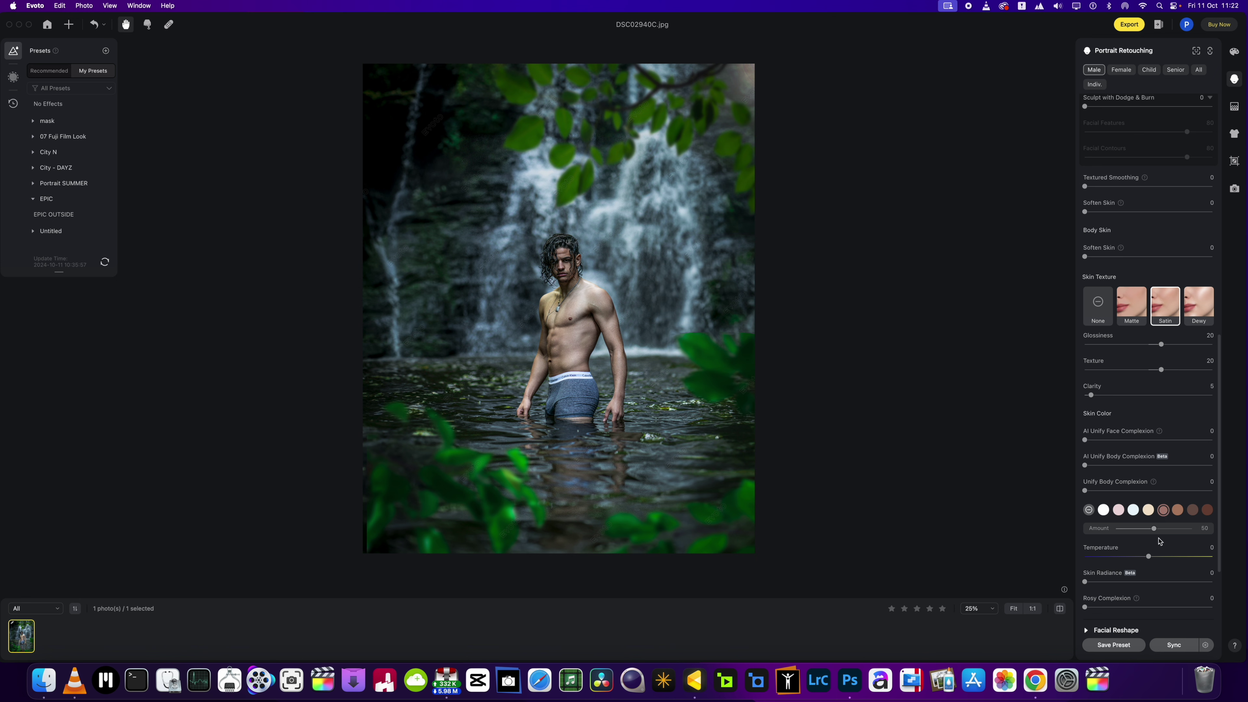
scroll(1142, 577, "down", 5)
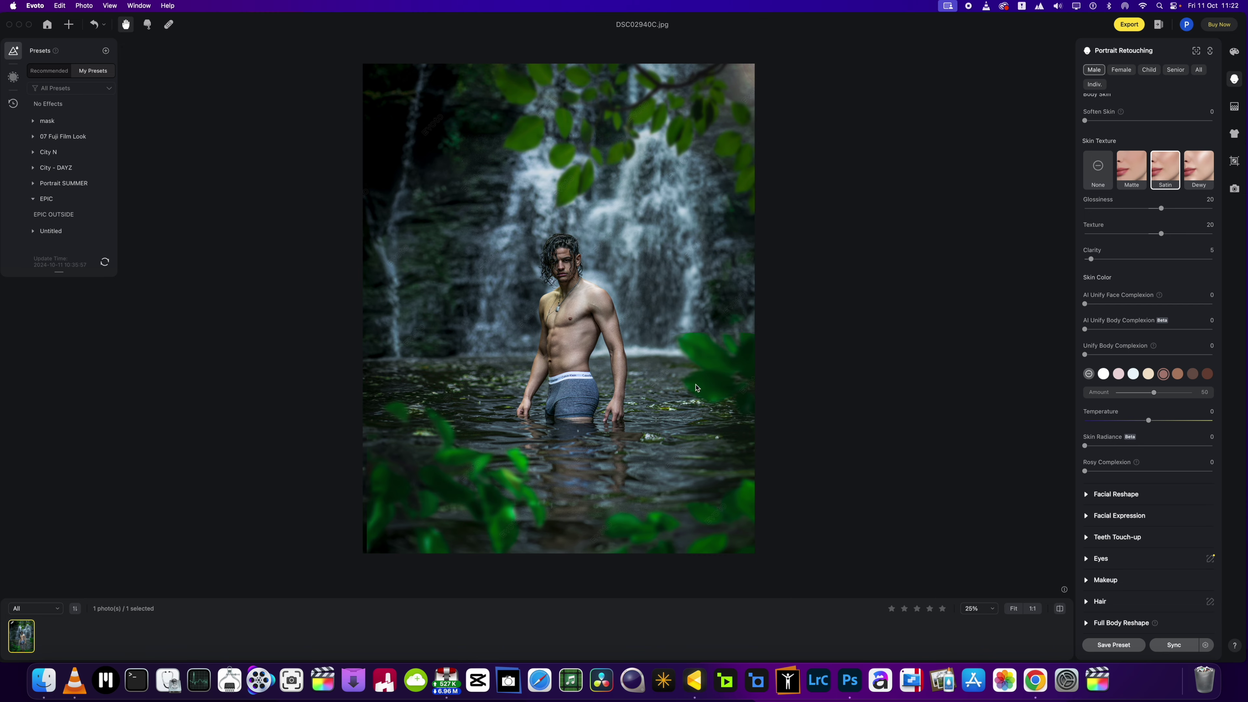
scroll(592, 334, "up", 5)
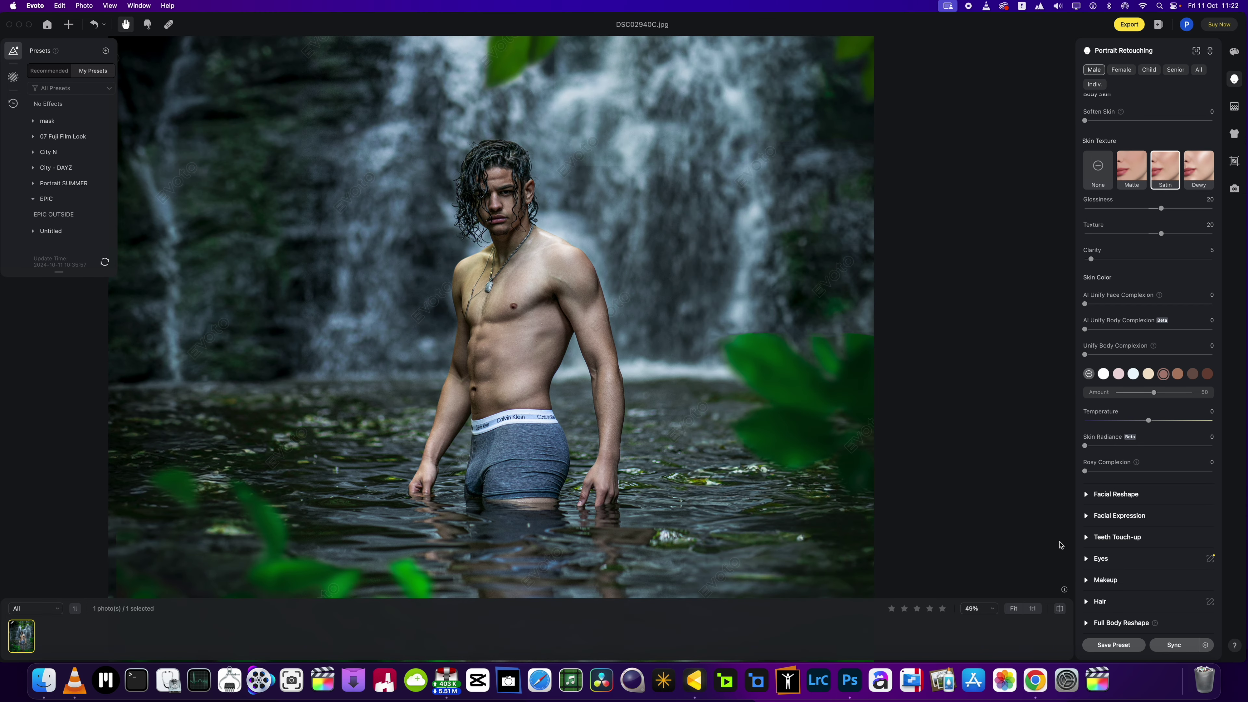
Put contact lens style 01 from Makeup > Contacts on the subject's eyes.
left_click(1093, 579)
scroll(1161, 552, "down", 5)
scroll(1161, 553, "down", 6)
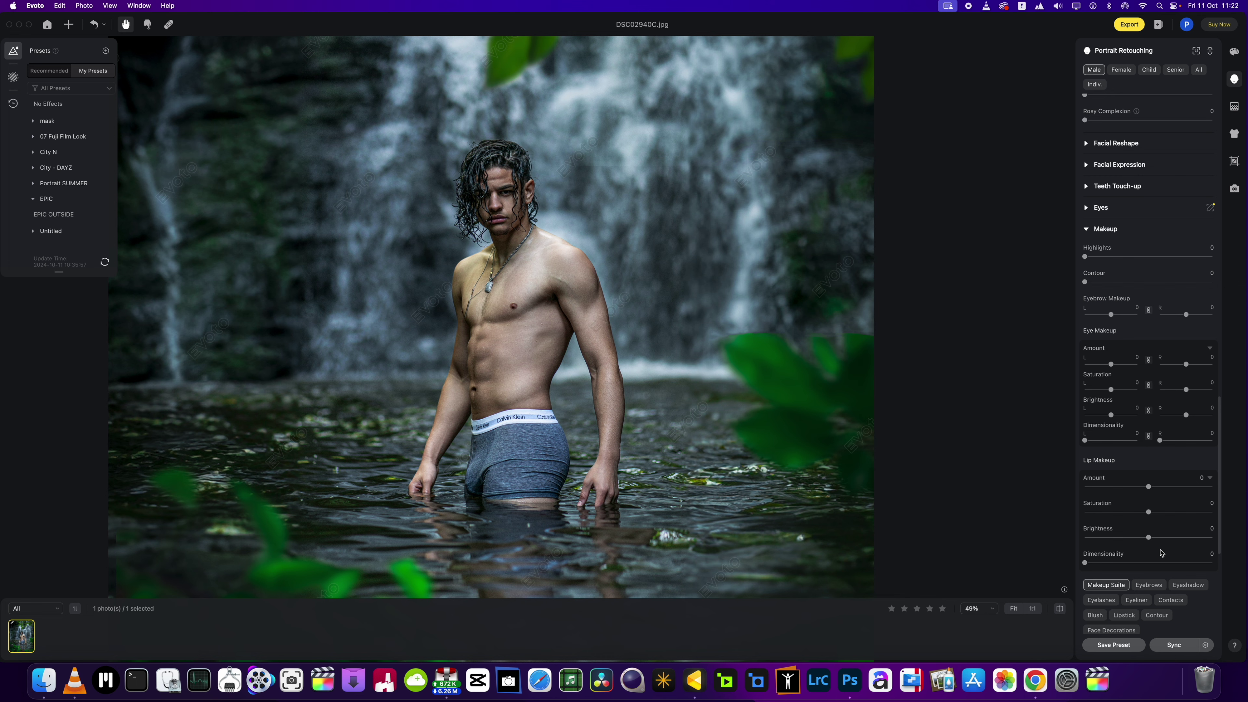
left_click(1158, 442)
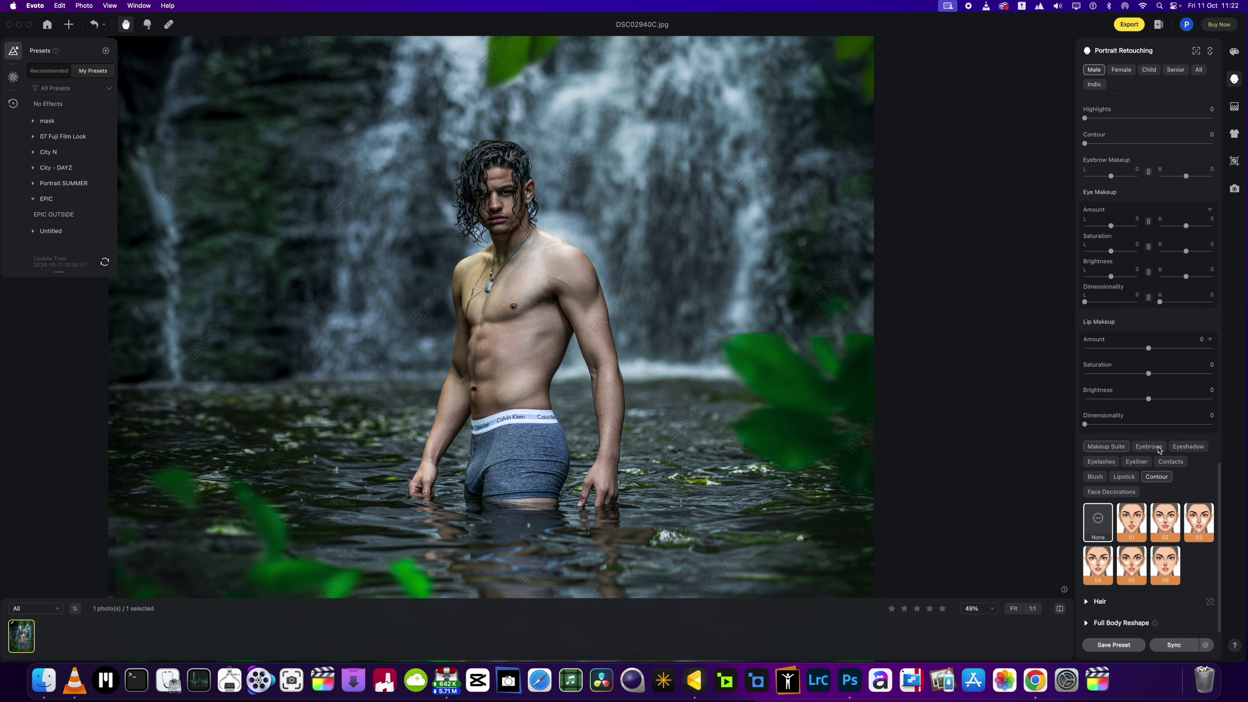
left_click(1169, 463)
scroll(1133, 492, "down", 1)
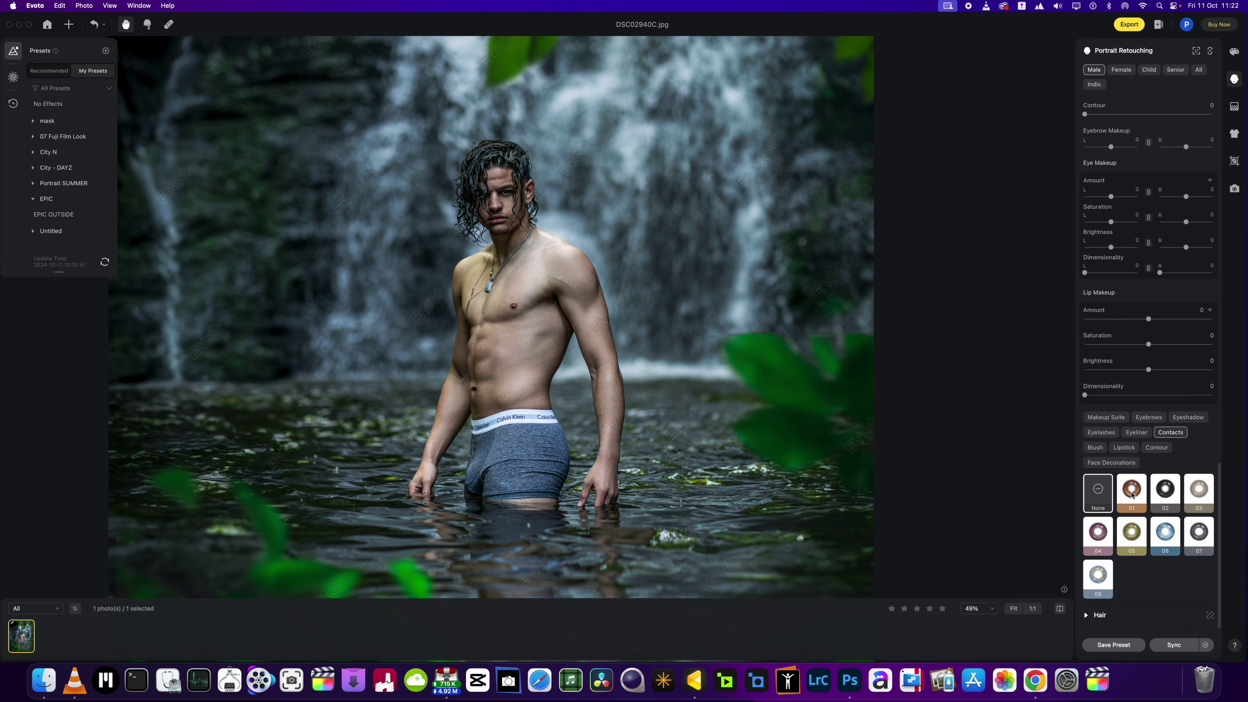
left_click(1132, 494)
Set the contact lens Amount to 45.
scroll(482, 209, "up", 3)
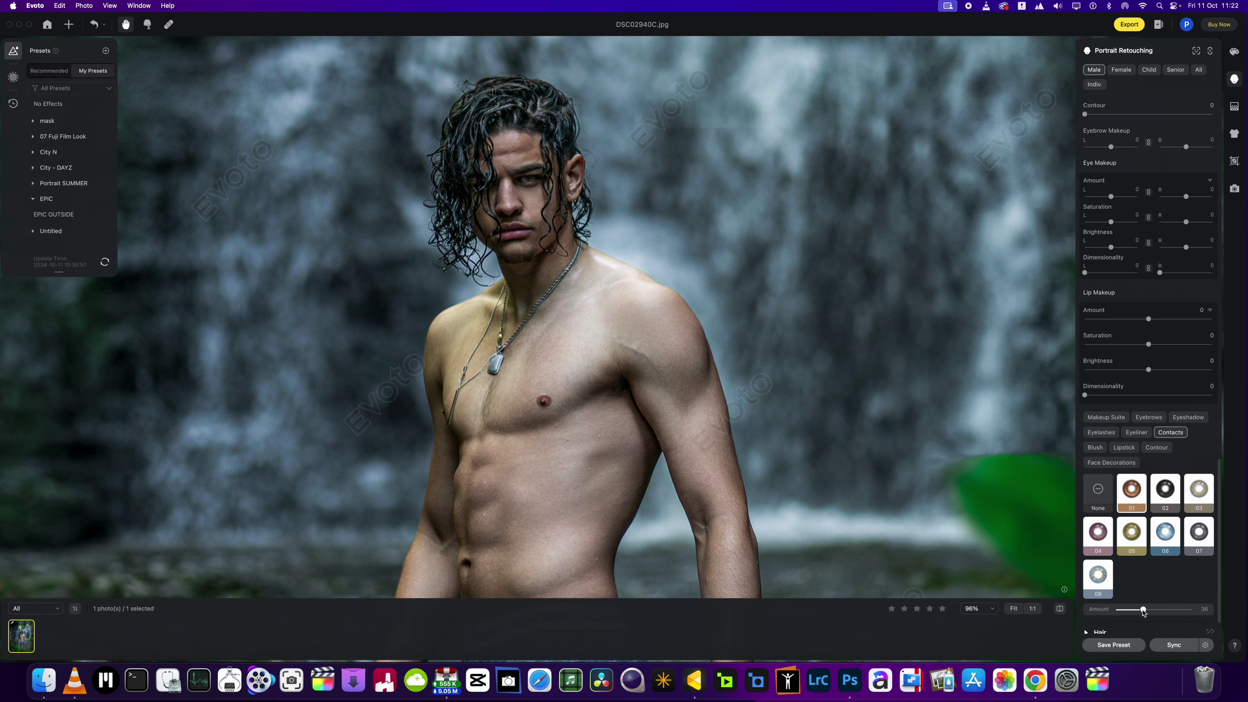
mouse_move(1143, 610)
left_mouse_down()
mouse_move(1166, 611)
mouse_move(1153, 615)
left_mouse_up()
scroll(702, 384, "down", 5)
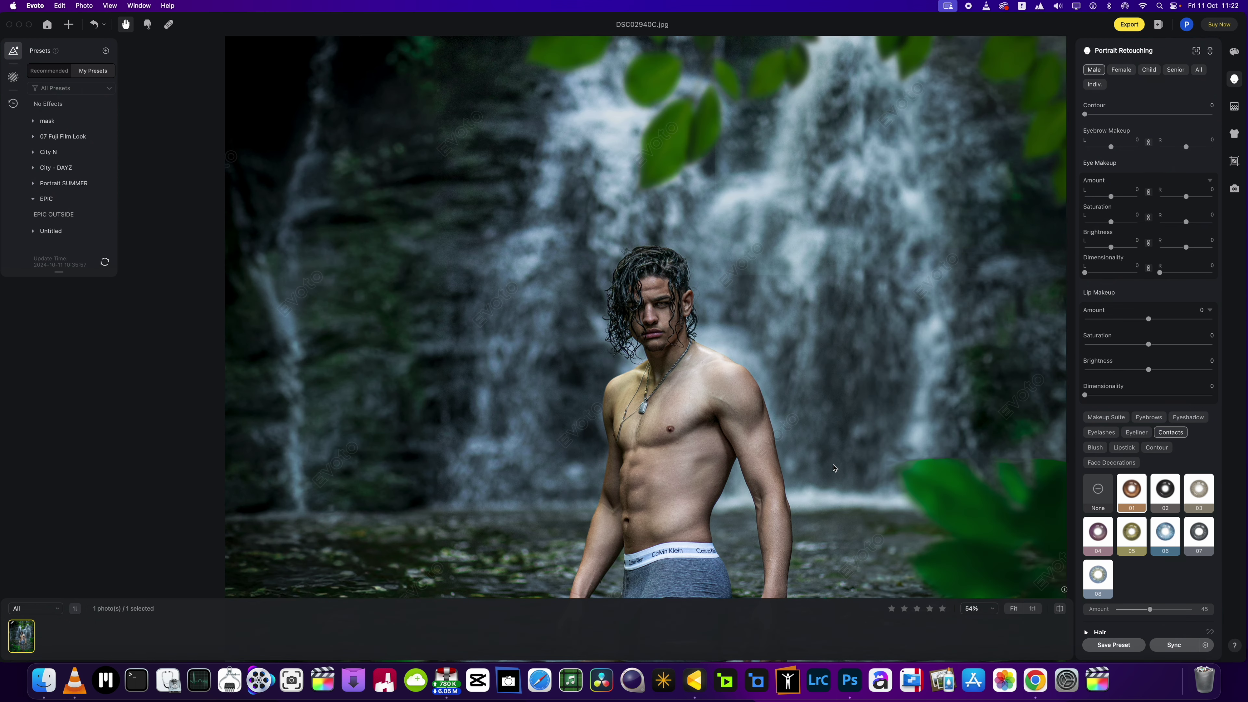
scroll(700, 396, "down", 3)
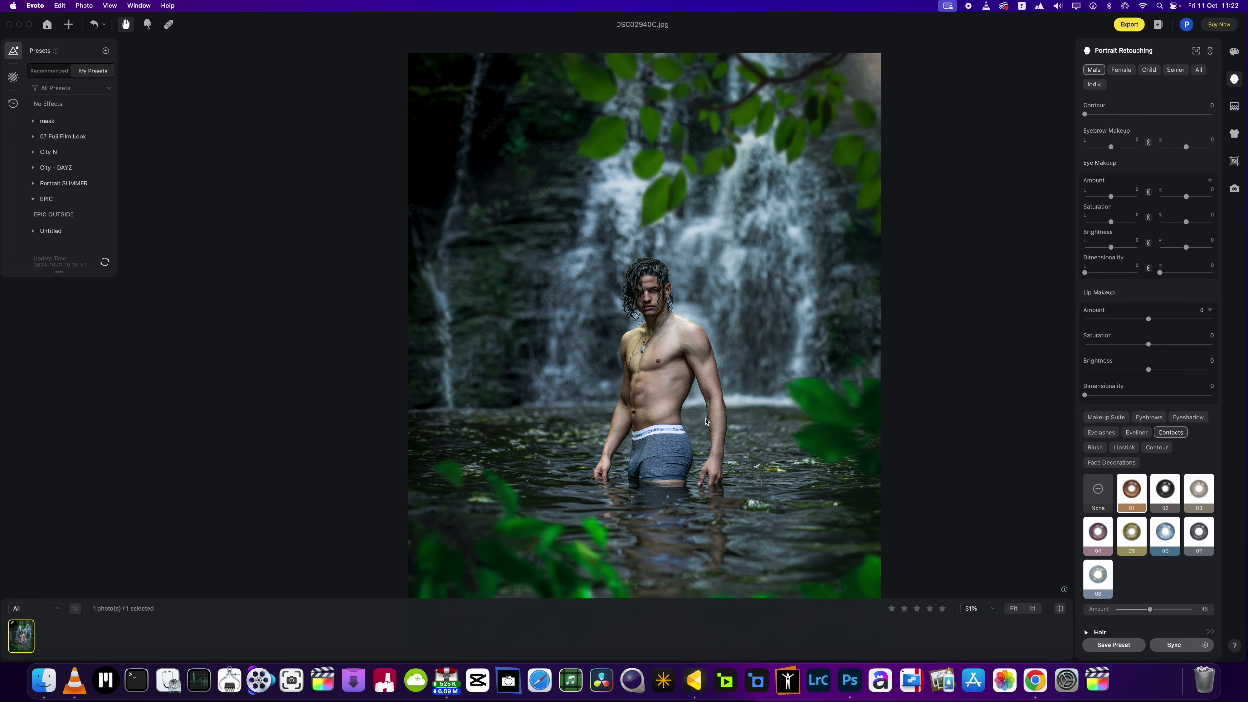
scroll(706, 422, "up", 3)
scroll(706, 423, "down", 2)
scroll(706, 430, "down", 2)
scroll(707, 429, "right", 2)
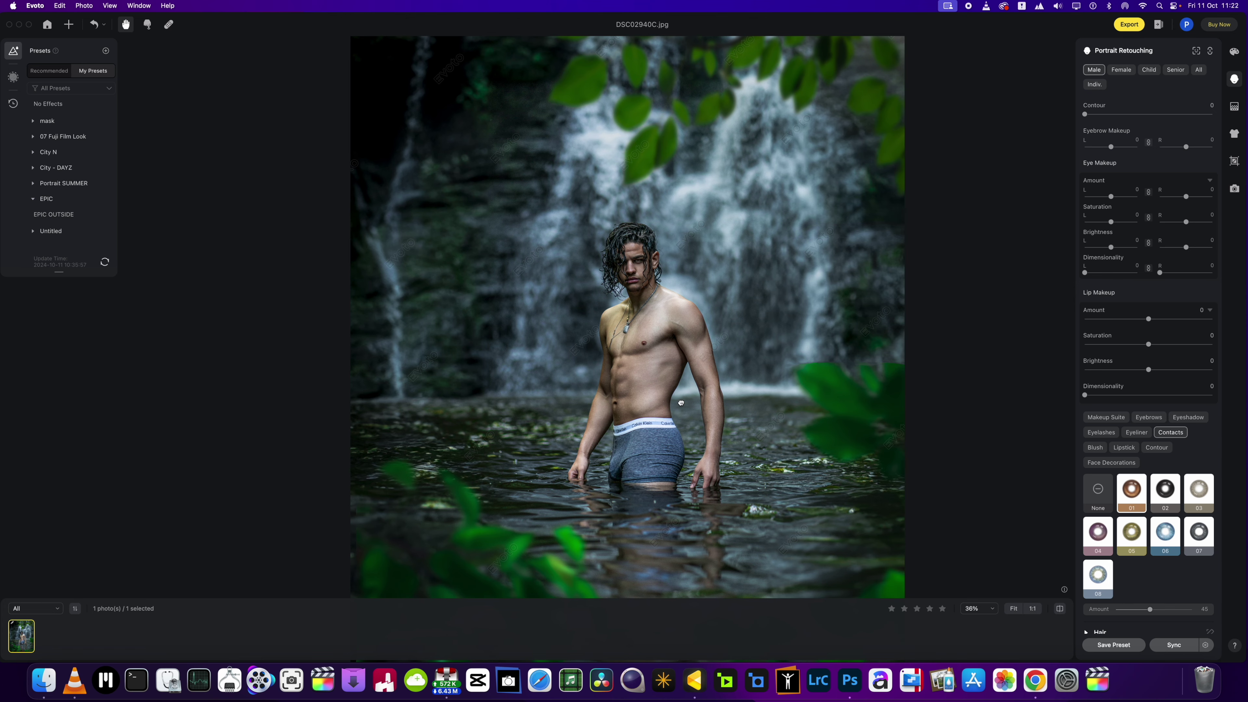
scroll(682, 434, "down", 2)
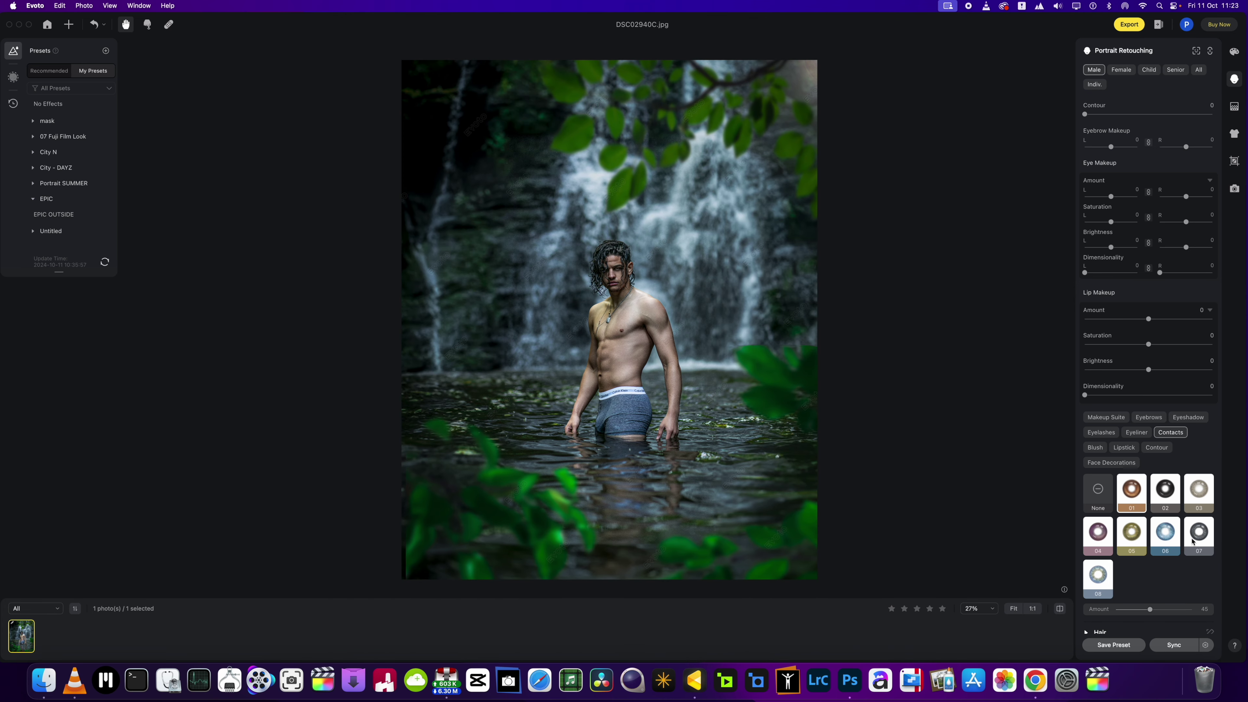
scroll(1172, 517, "down", 1)
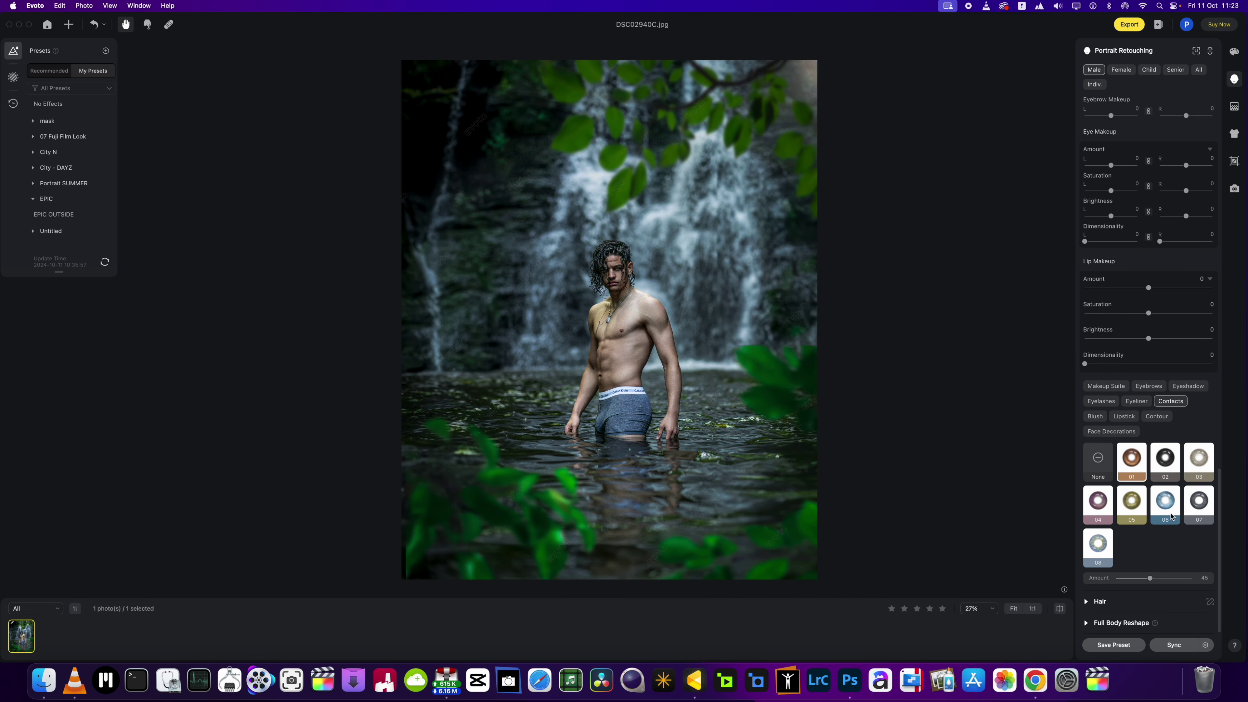
In Full Body Reshape, unlink the waist sides and set Waist L to -70.
left_click(1087, 623)
scroll(1173, 541, "down", 5)
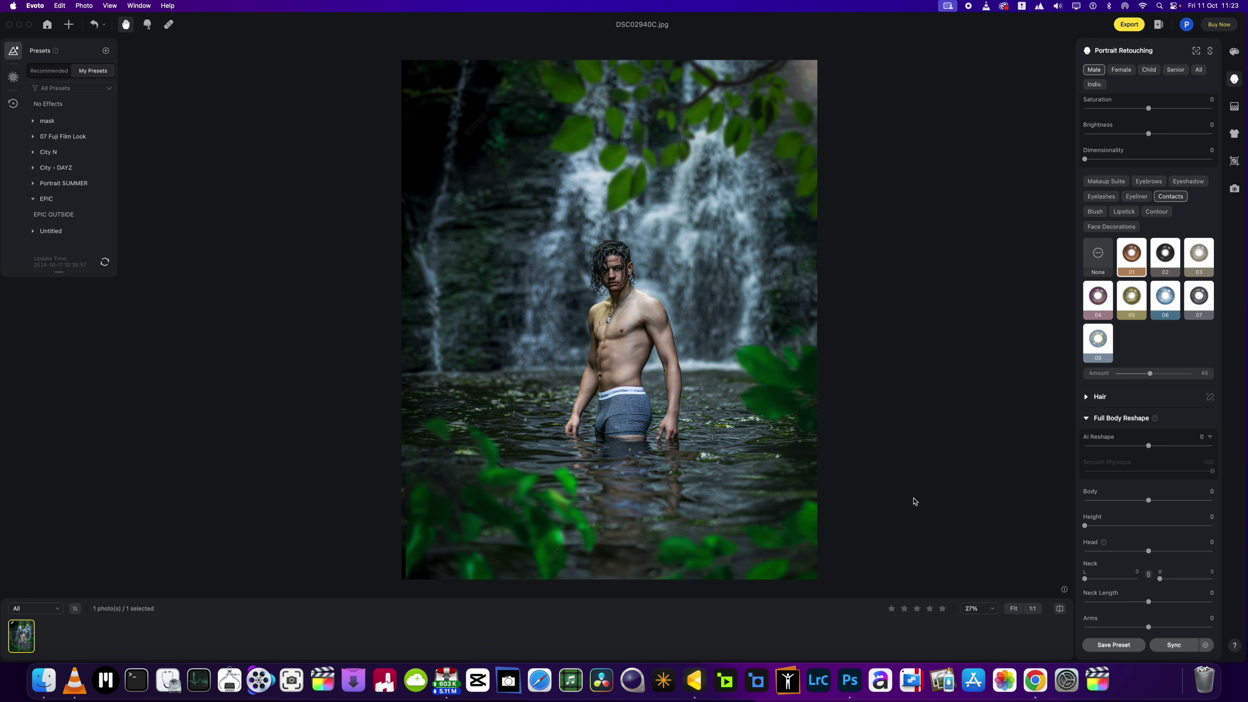
scroll(1112, 594, "down", 3)
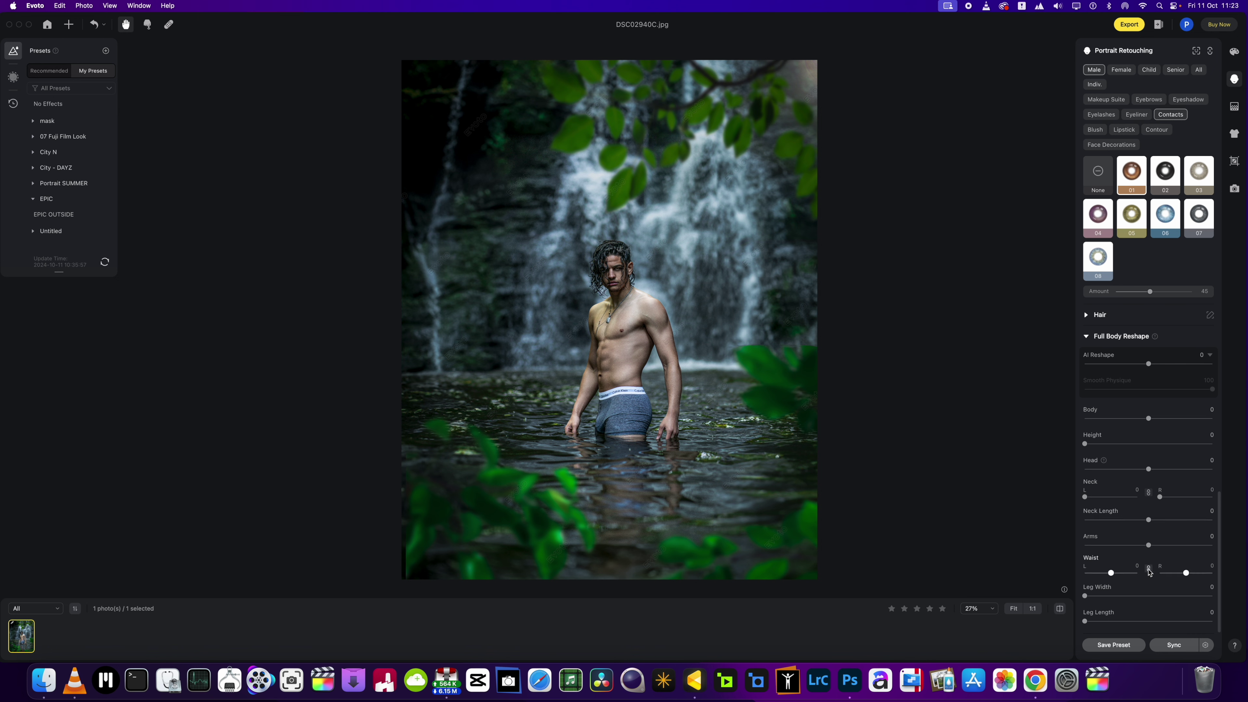
left_click(1149, 571)
left_click_drag(1114, 574, 1095, 575)
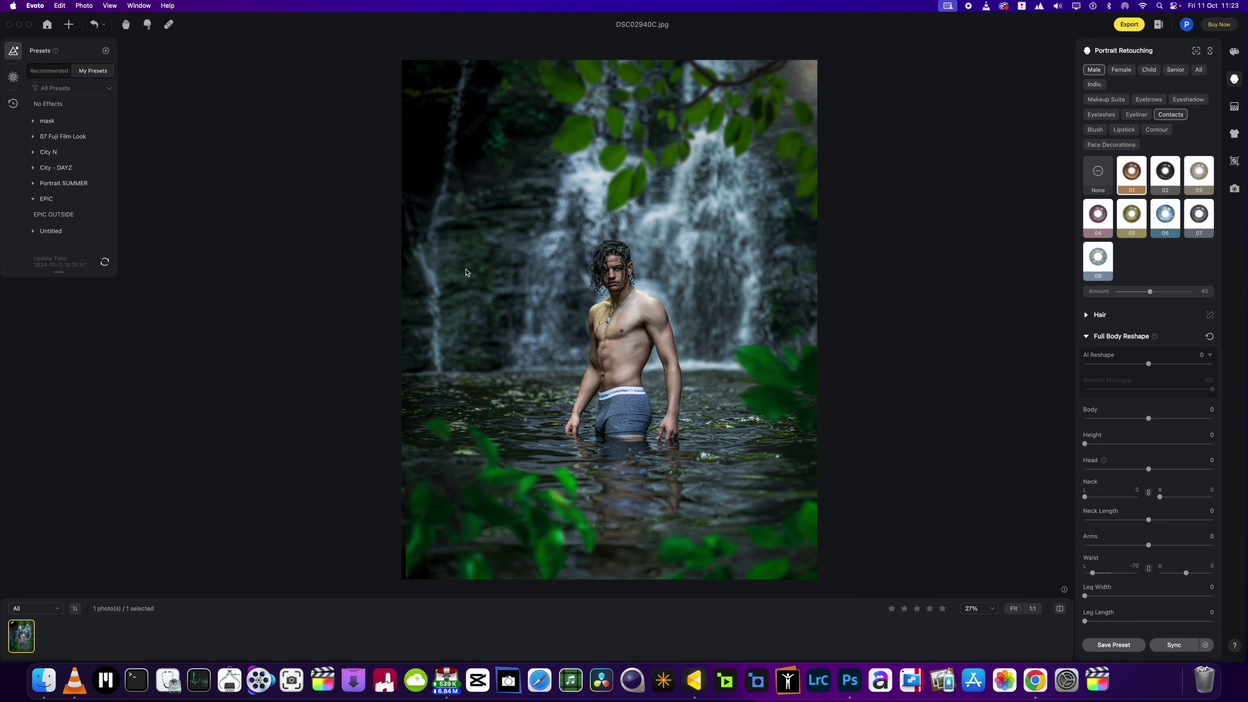
Warp the man's torso in Liquify with an enlarged Forward Warp brush and apply the result.
left_click(148, 24)
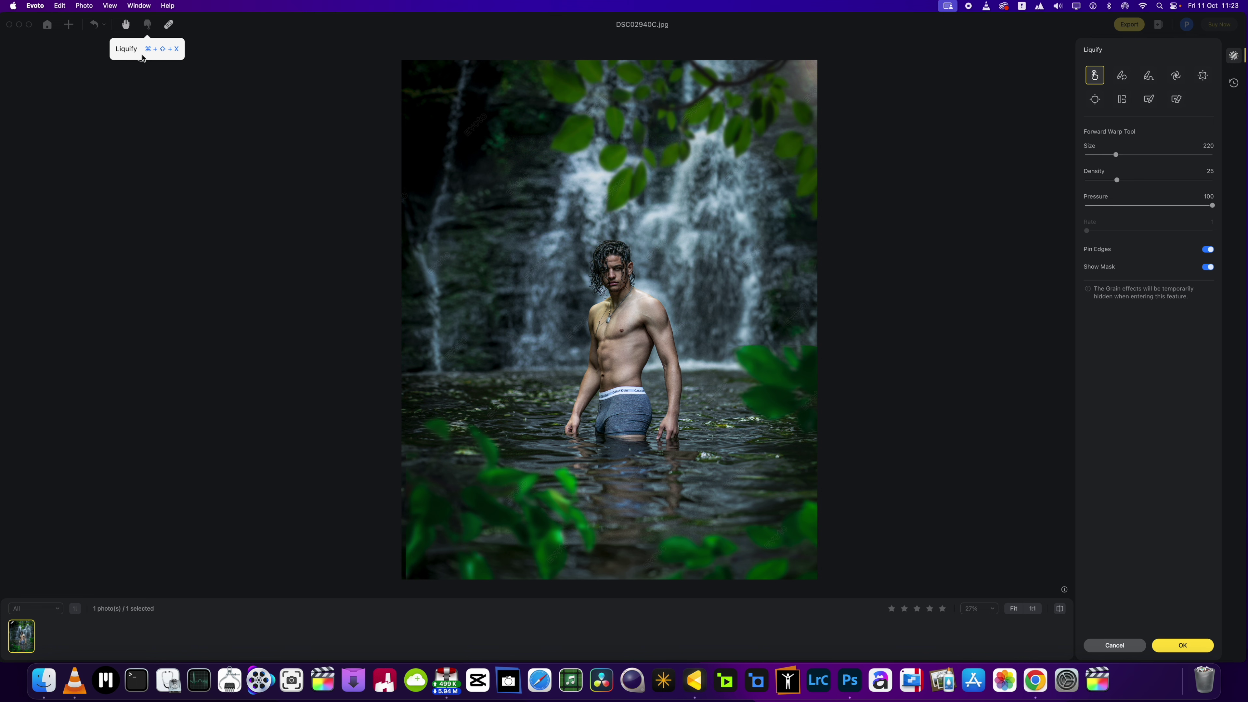
left_click(126, 24)
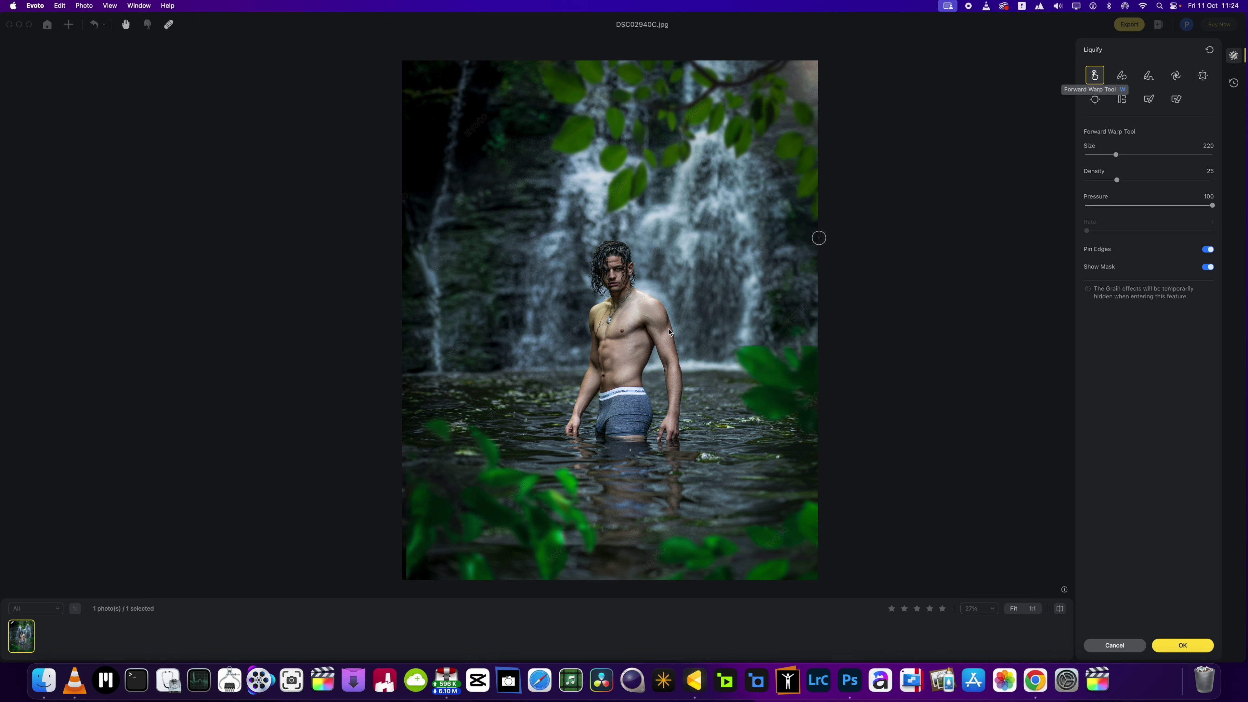
left_click_drag(1116, 155, 1128, 155)
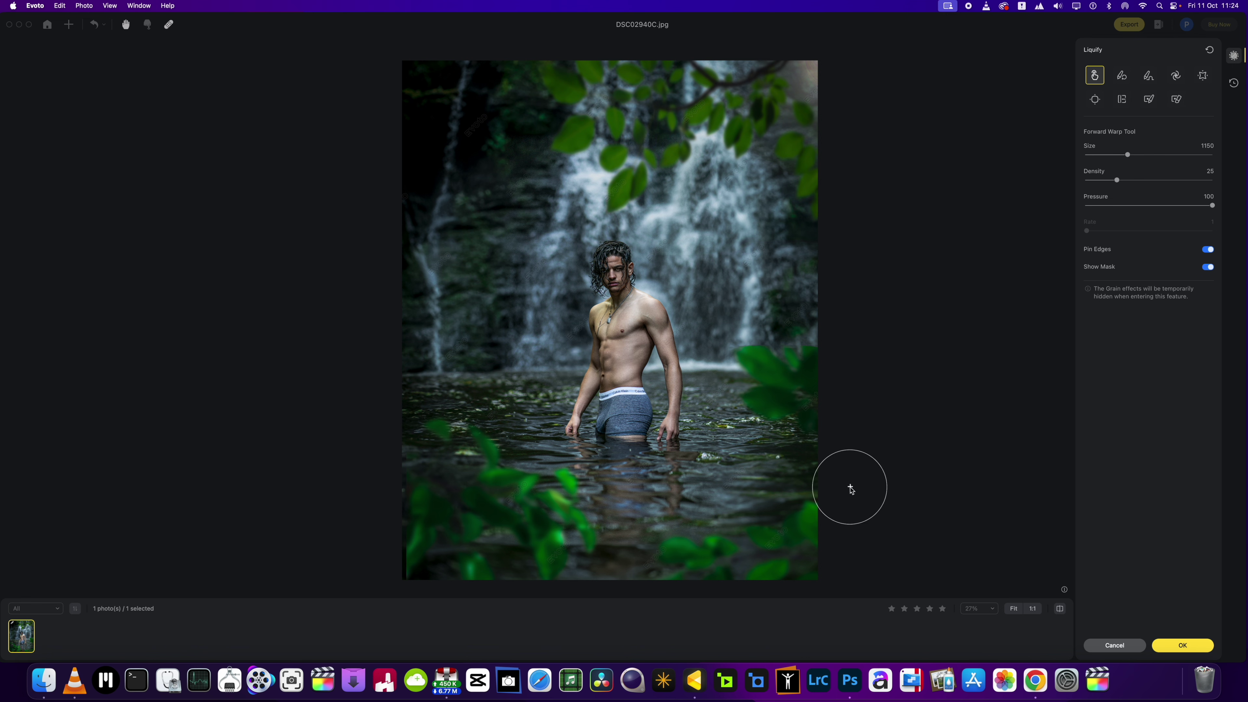
left_click(1183, 645)
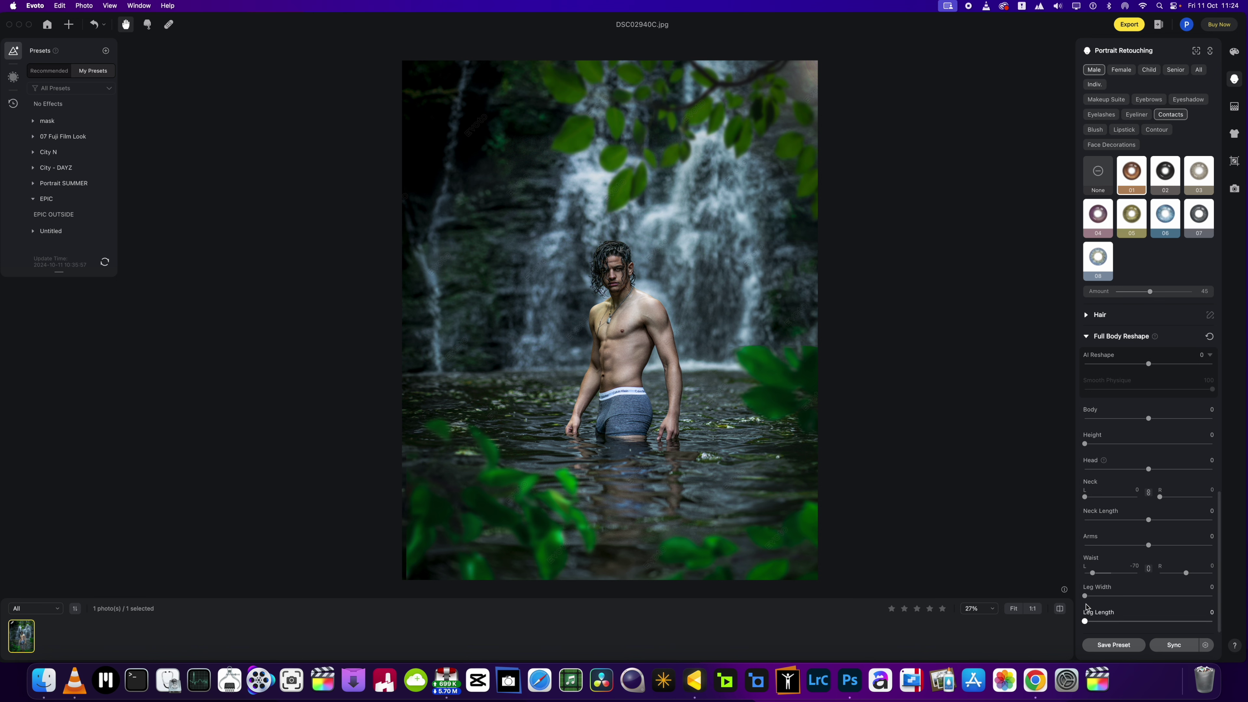
Set Full Body Reshape to Leg Width 15, Leg Length 87, Neck Length 13, Head 12, Height 31, Body 37.
left_click_drag(1085, 596, 1204, 624)
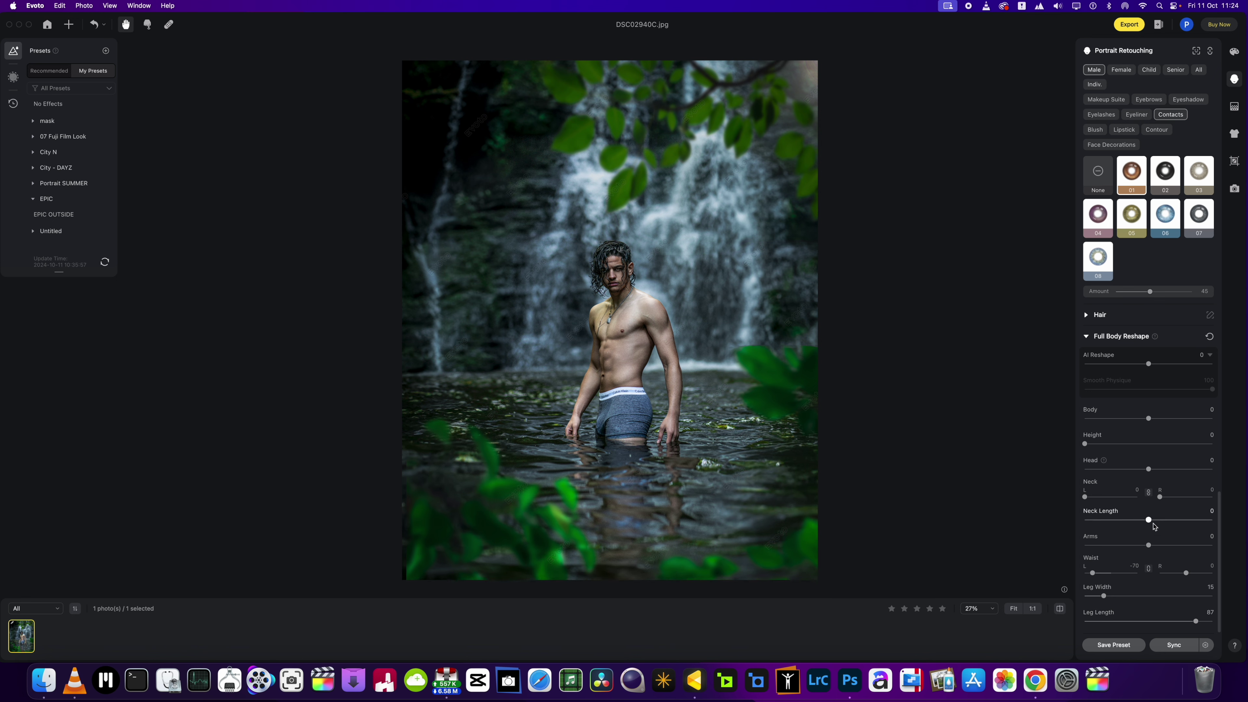
left_click_drag(1155, 526, 1163, 529)
mouse_move(1161, 496)
left_mouse_down()
mouse_move(1195, 498)
mouse_move(1180, 500)
left_mouse_up()
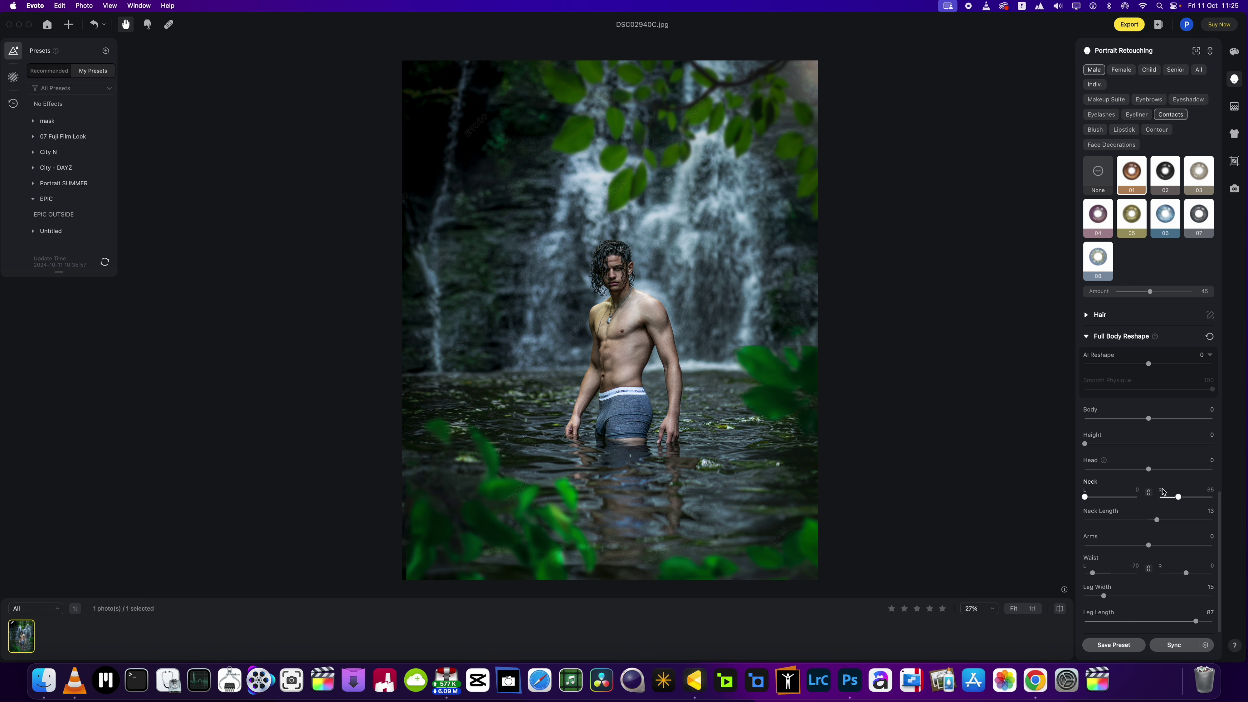
left_click_drag(1149, 472, 1158, 475)
left_click_drag(1085, 444, 1166, 421)
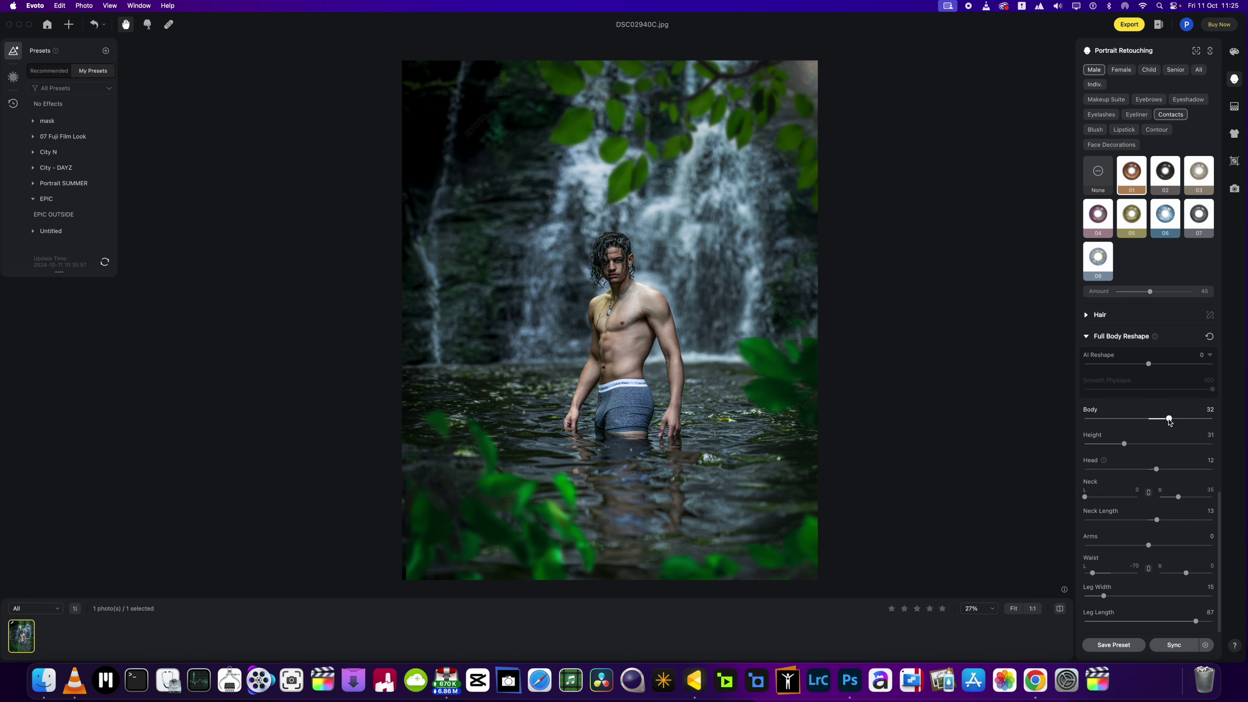
left_click_drag(1169, 420, 1174, 422)
scroll(987, 417, "down", 2)
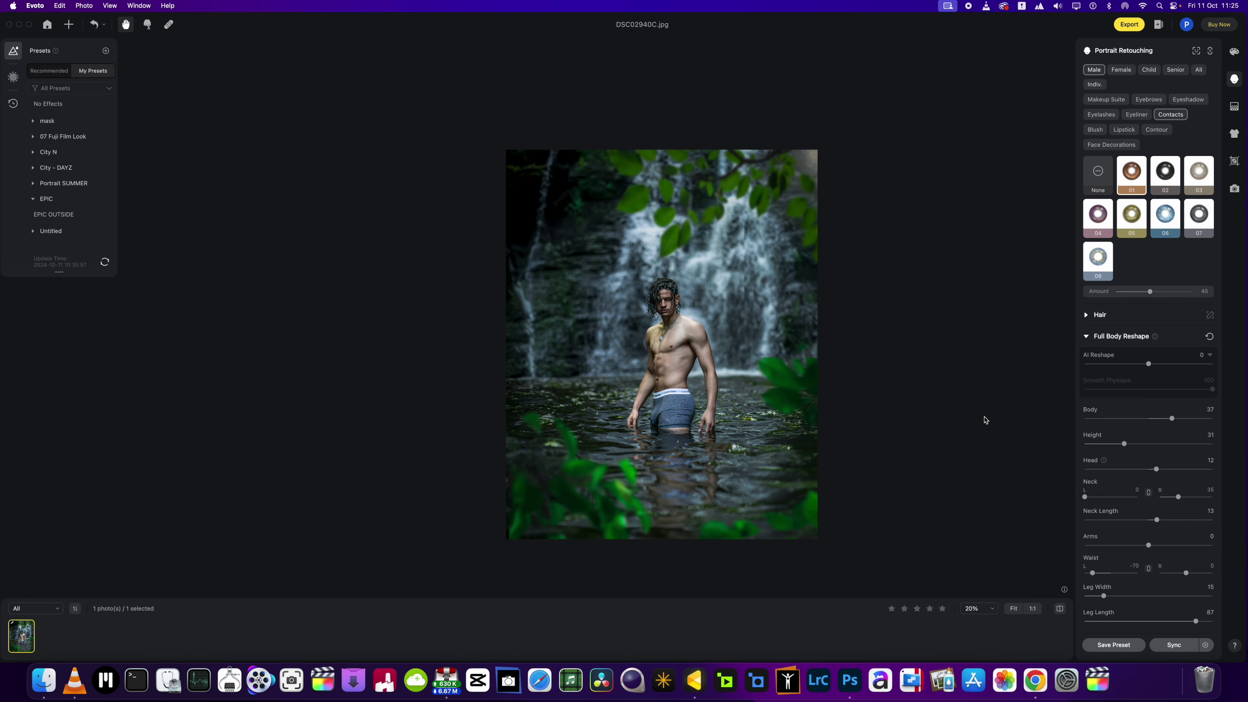
scroll(985, 420, "up", 1)
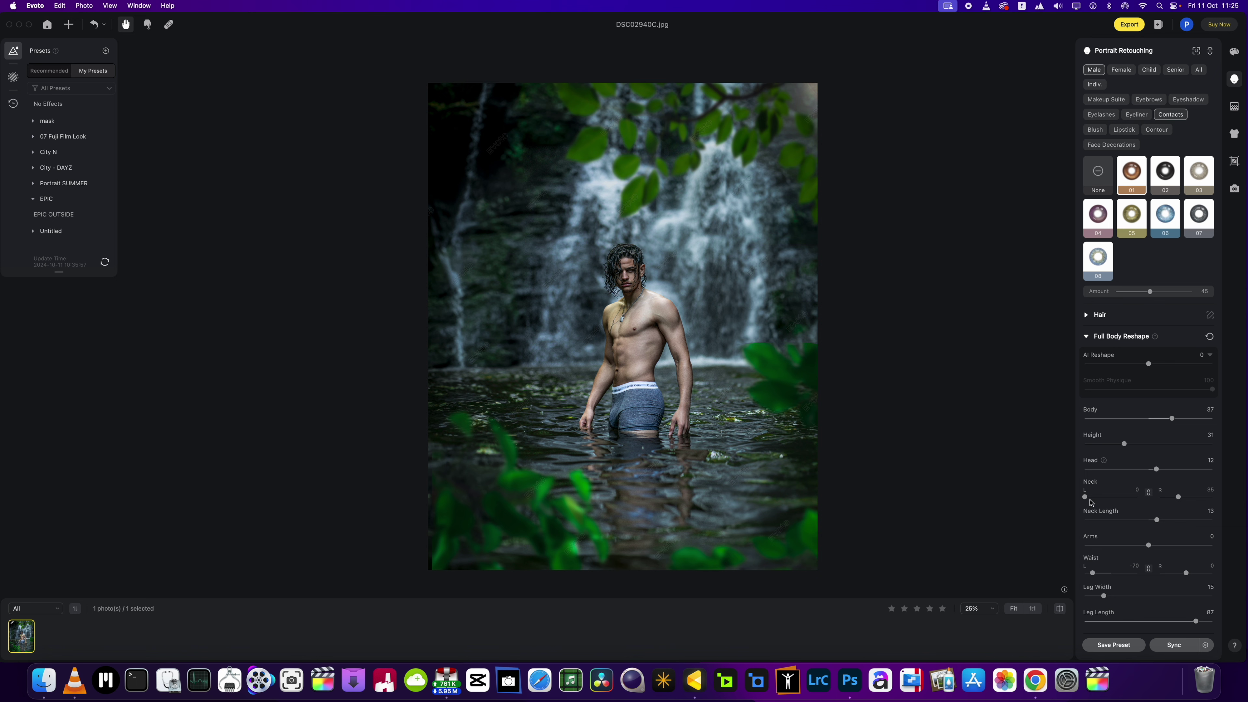
scroll(1129, 530, "up", 5)
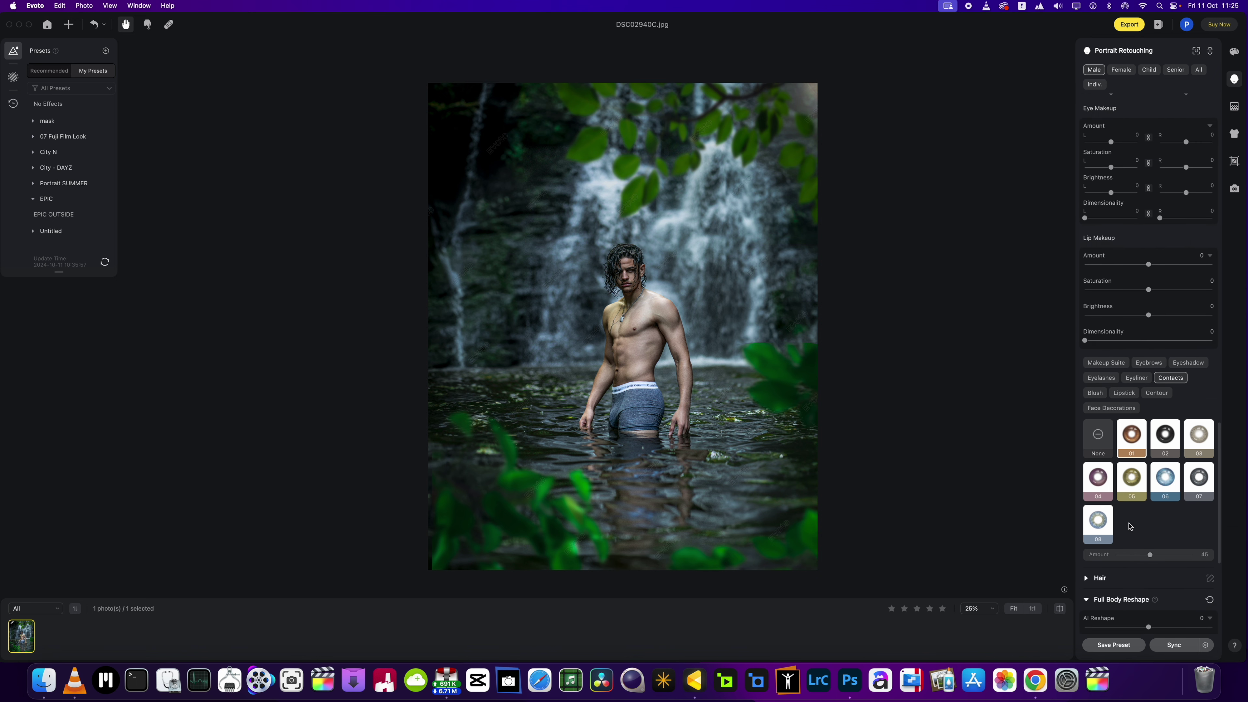
scroll(1129, 526, "up", 1)
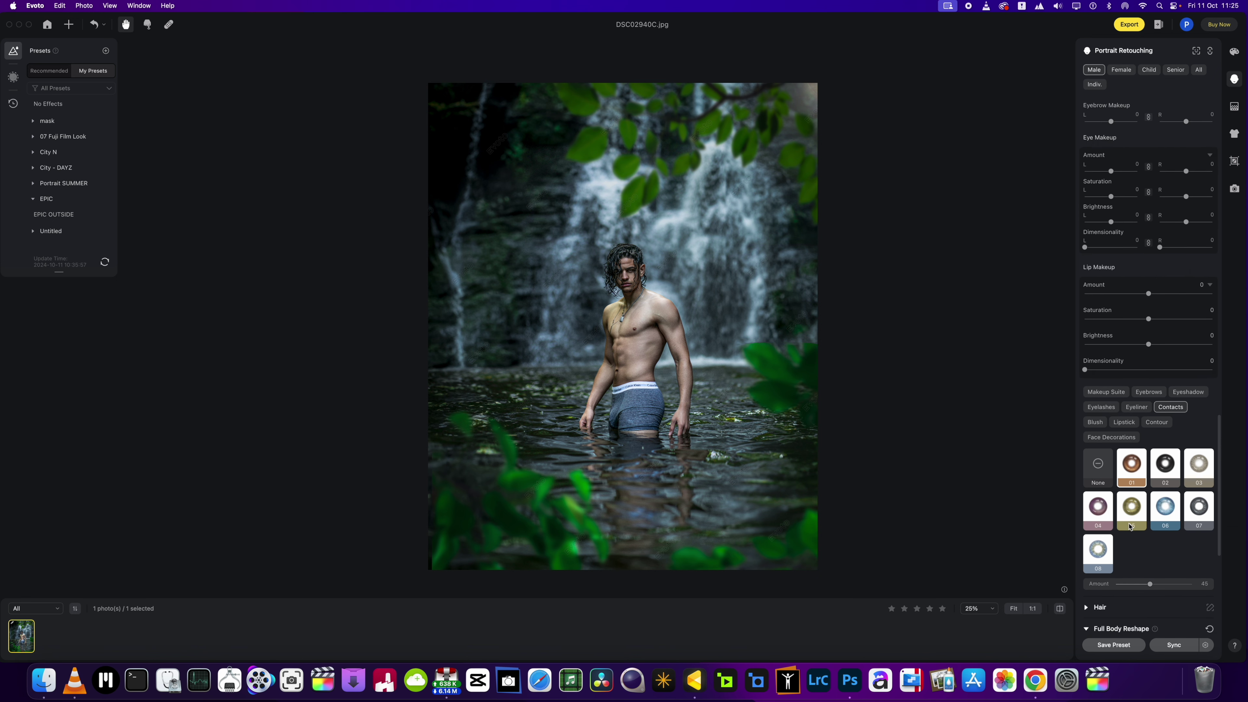
scroll(1129, 526, "up", 4)
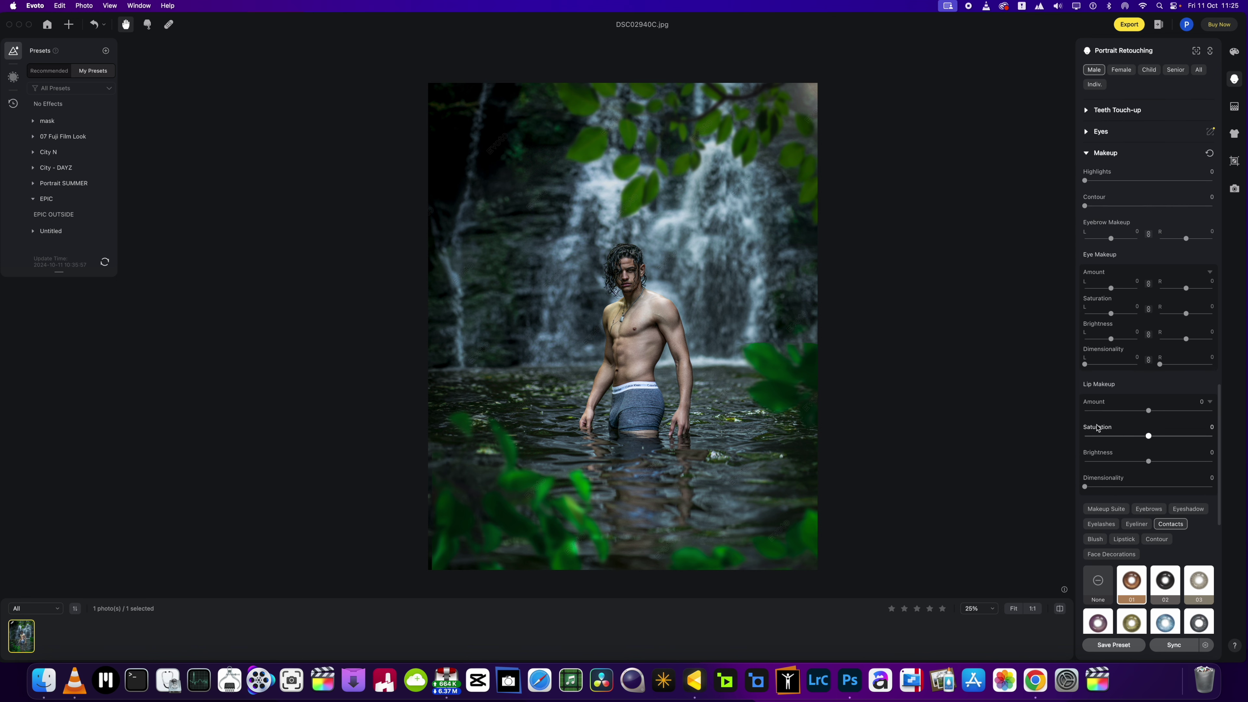
scroll(1097, 427, "up", 2)
scroll(1096, 428, "up", 5)
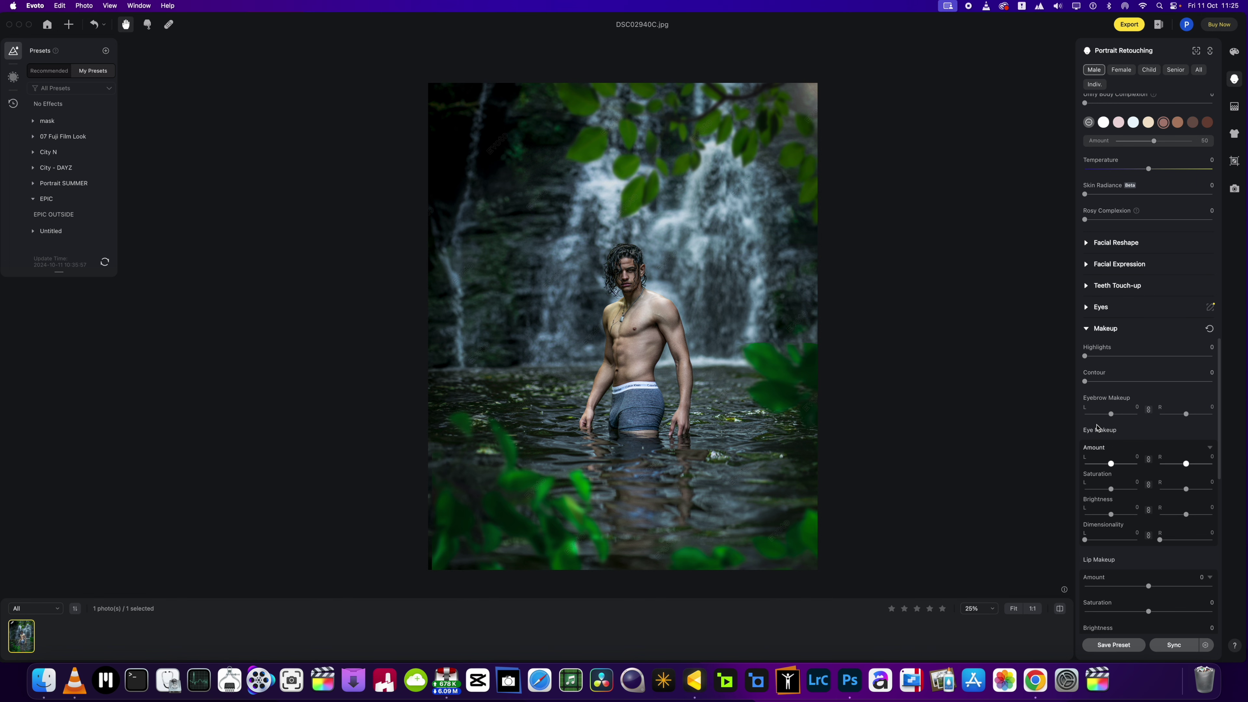
scroll(1098, 428, "up", 14)
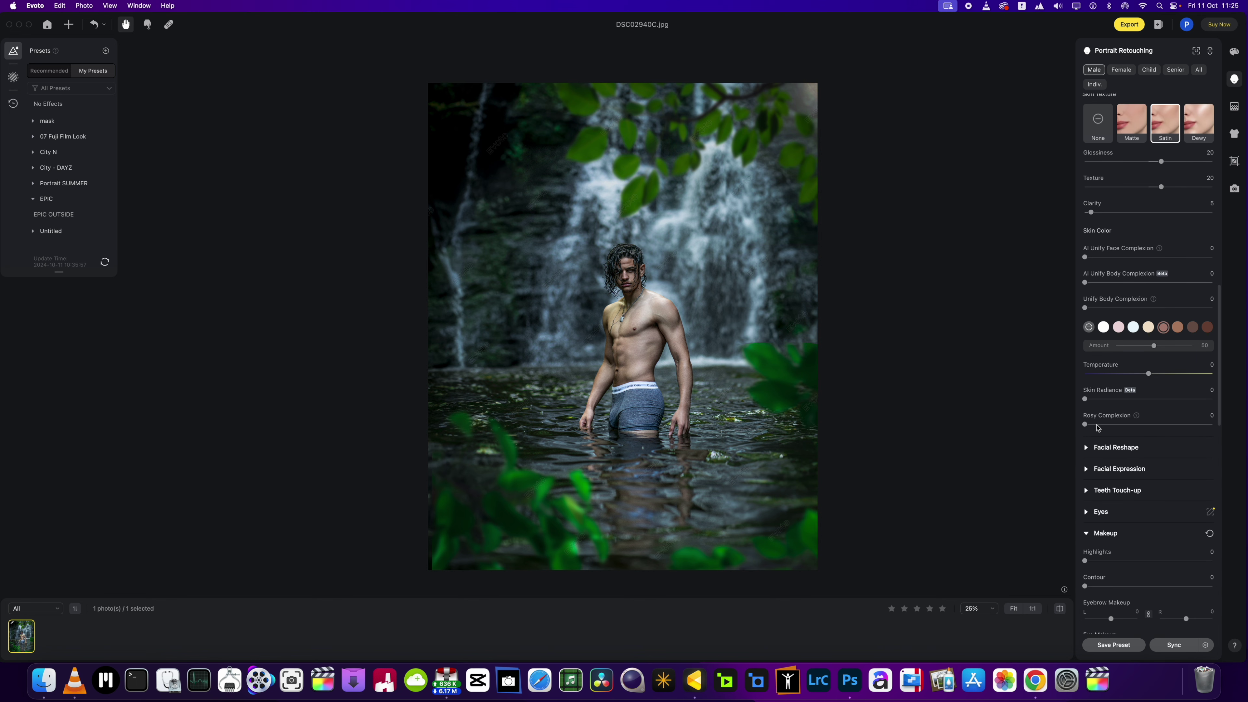
scroll(1097, 428, "up", 8)
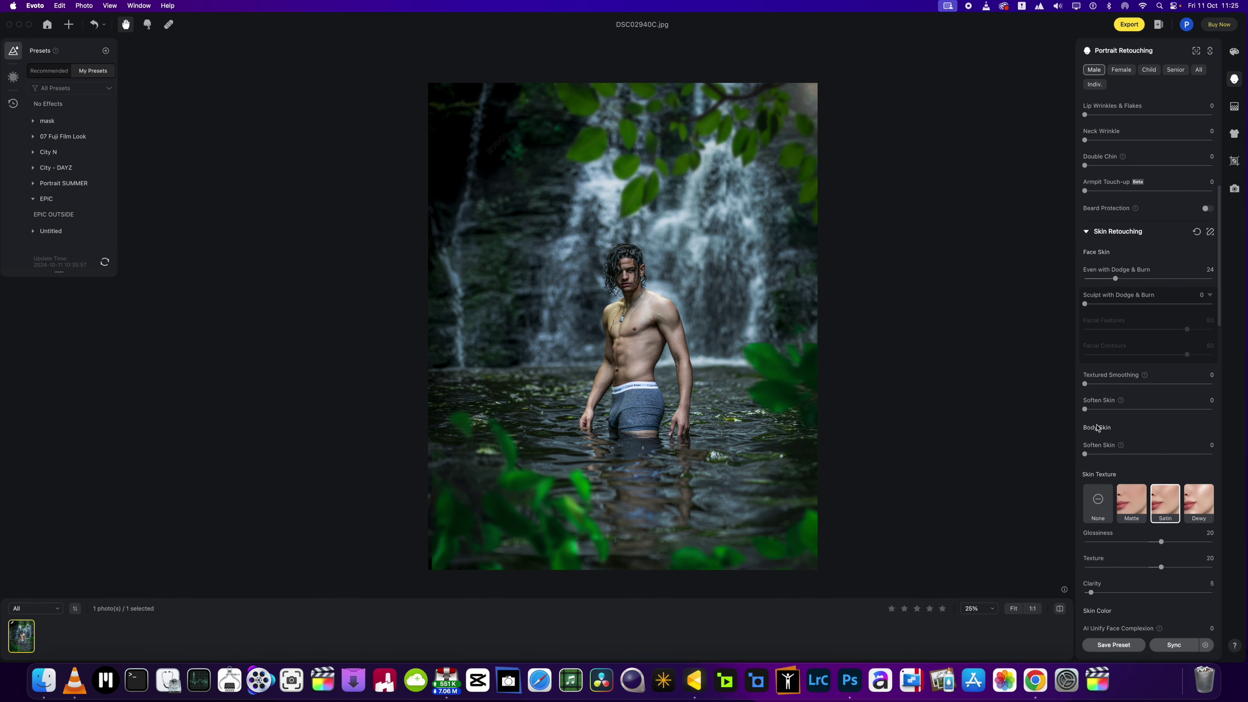
scroll(734, 381, "up", 3)
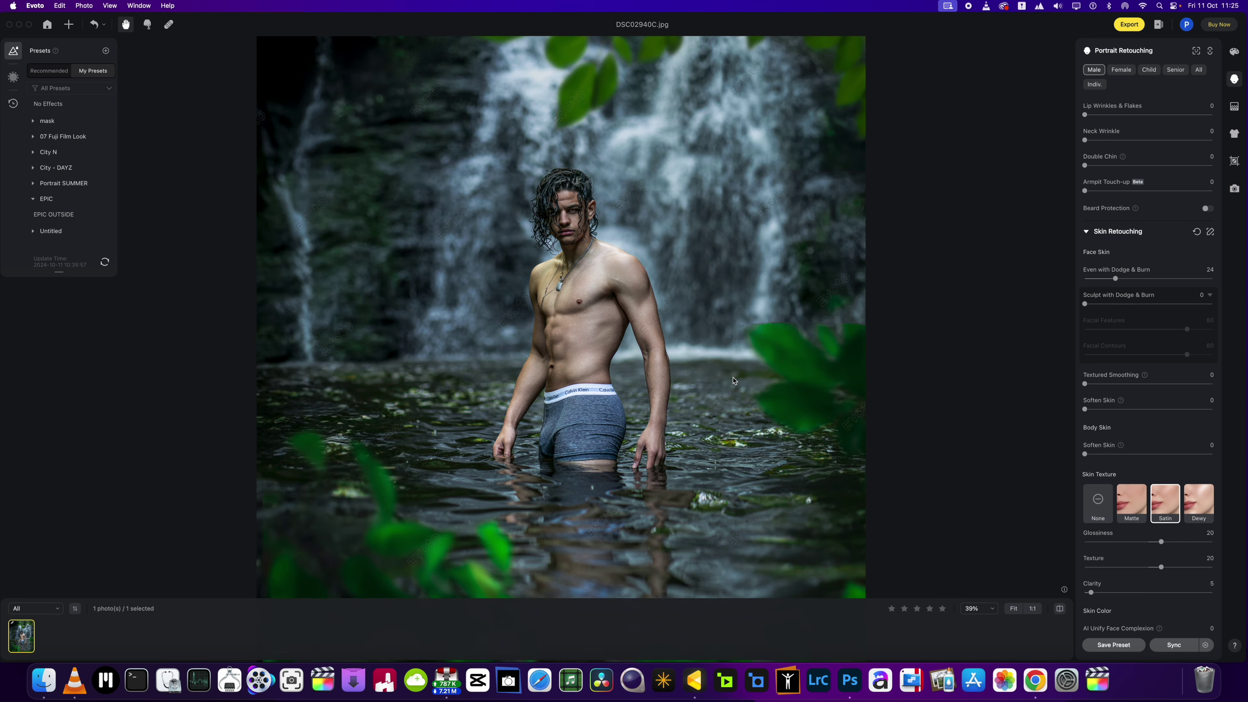
scroll(733, 381, "down", 2)
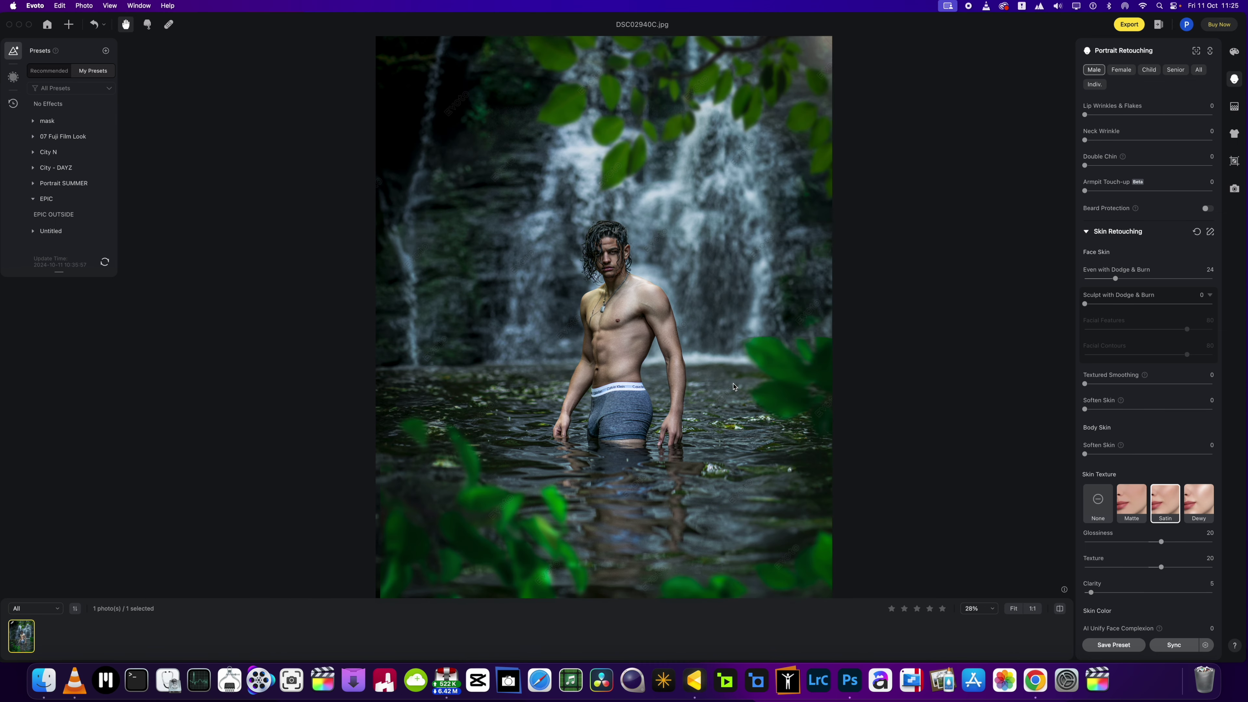